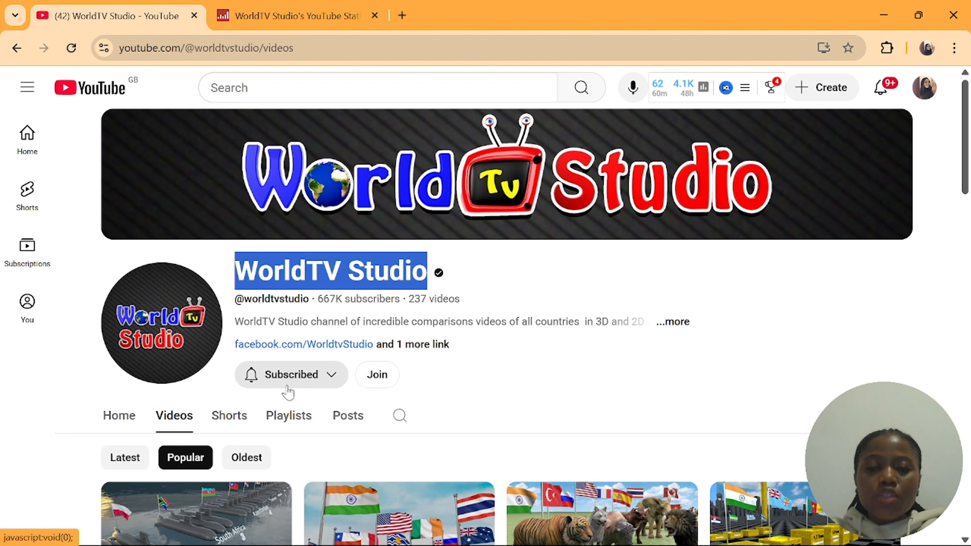
- Examine the WorldTV Studio channel's most popular videos on YouTube and its channel statistics on Social Blade
left_click(159, 428)
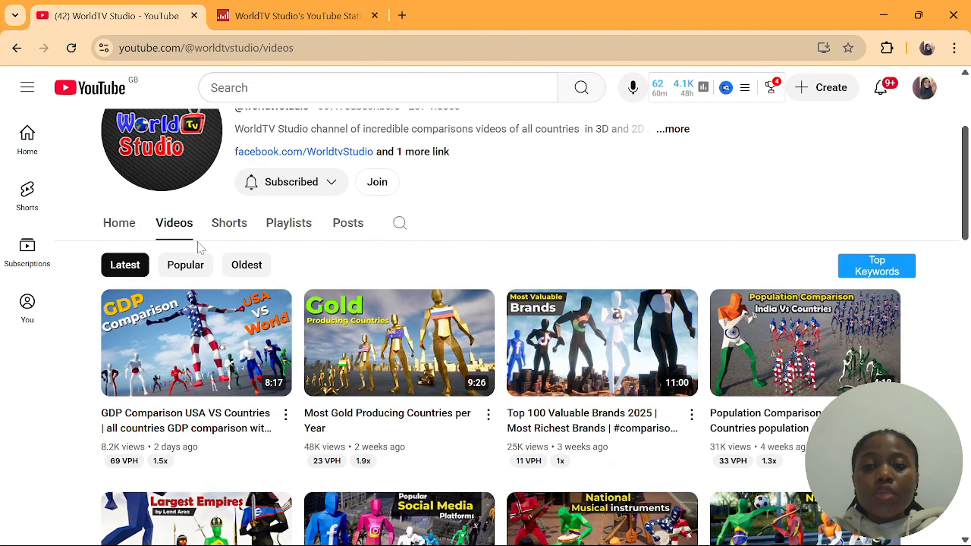
left_click(189, 268)
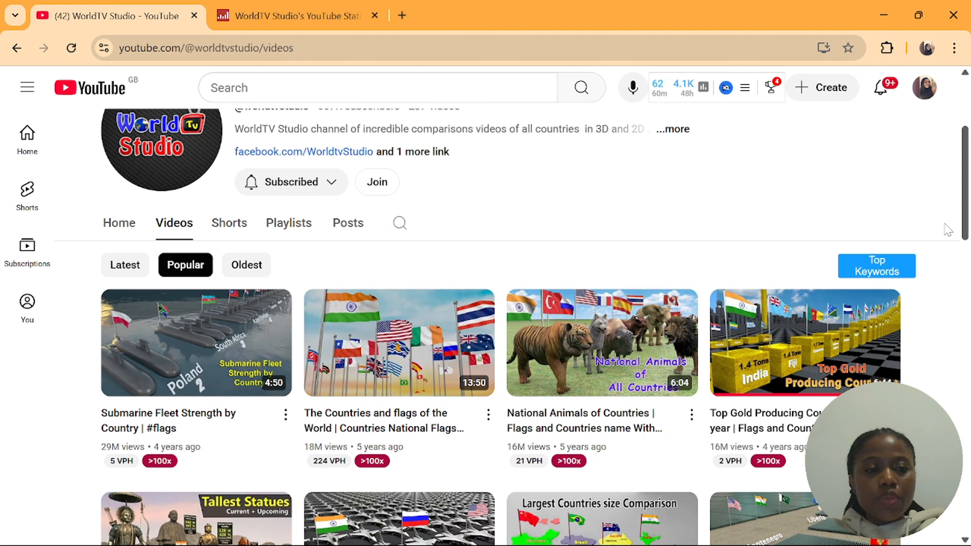
left_click_drag(968, 225, 968, 298)
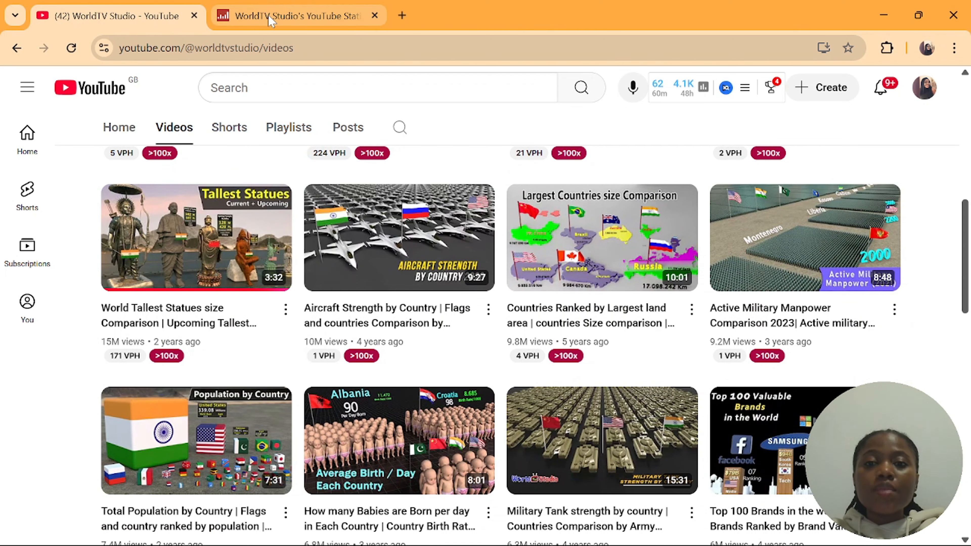
left_click(291, 16)
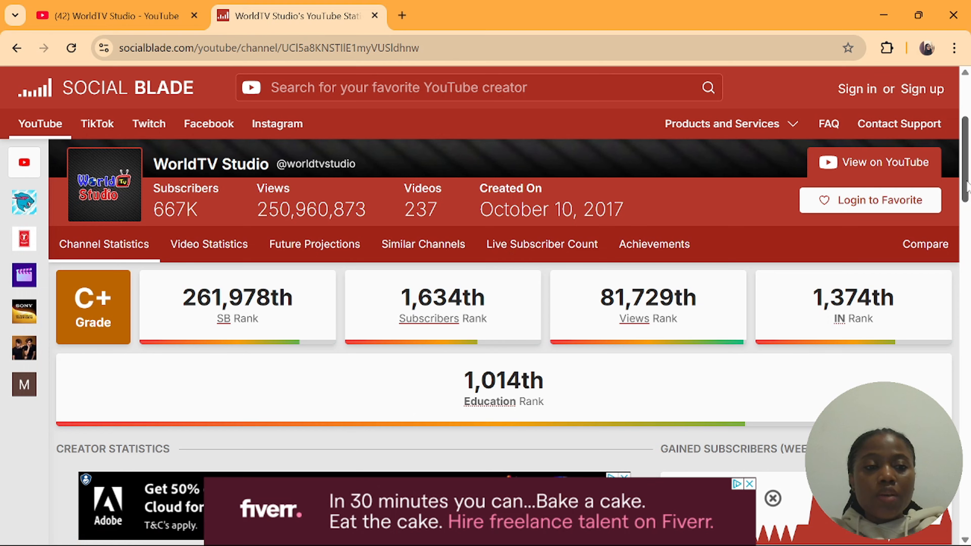
left_click_drag(967, 188, 970, 251)
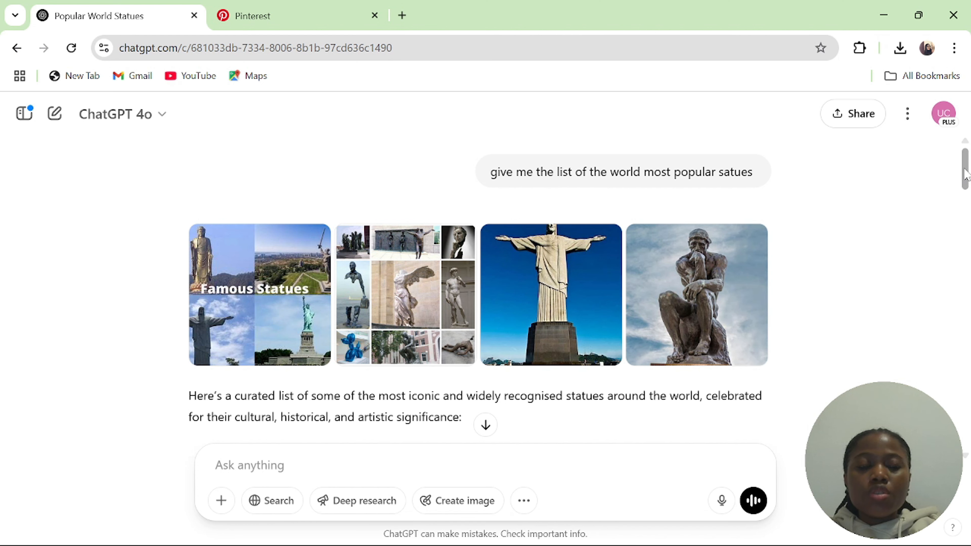
- Switch to ChatGPT and read through its list of the world's most popular statues
left_click_drag(965, 174, 967, 231)
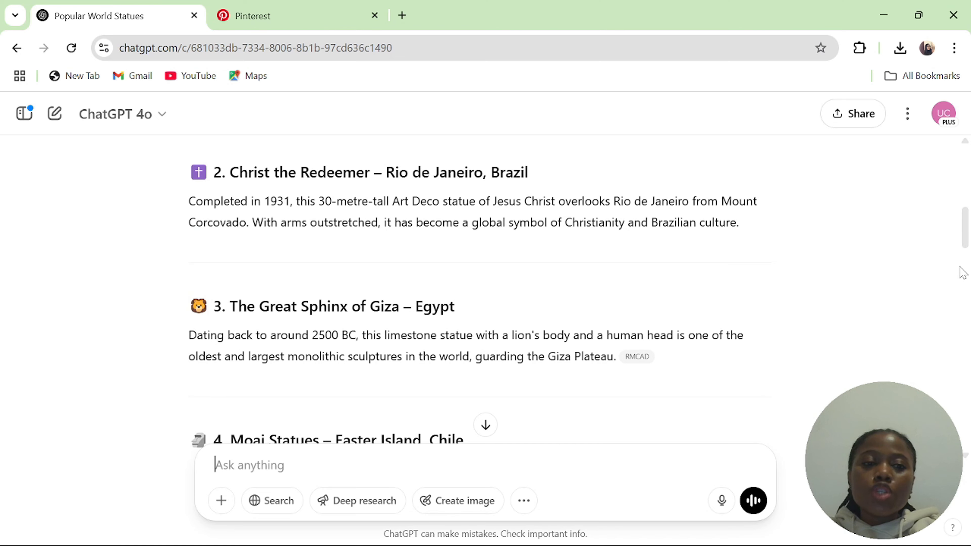
left_click_drag(969, 238, 968, 421)
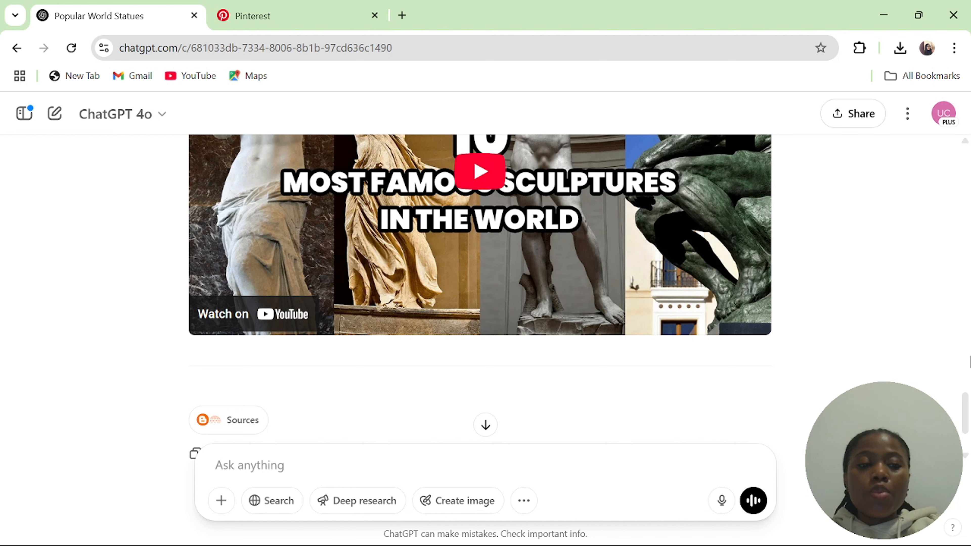
left_click_drag(966, 409, 967, 276)
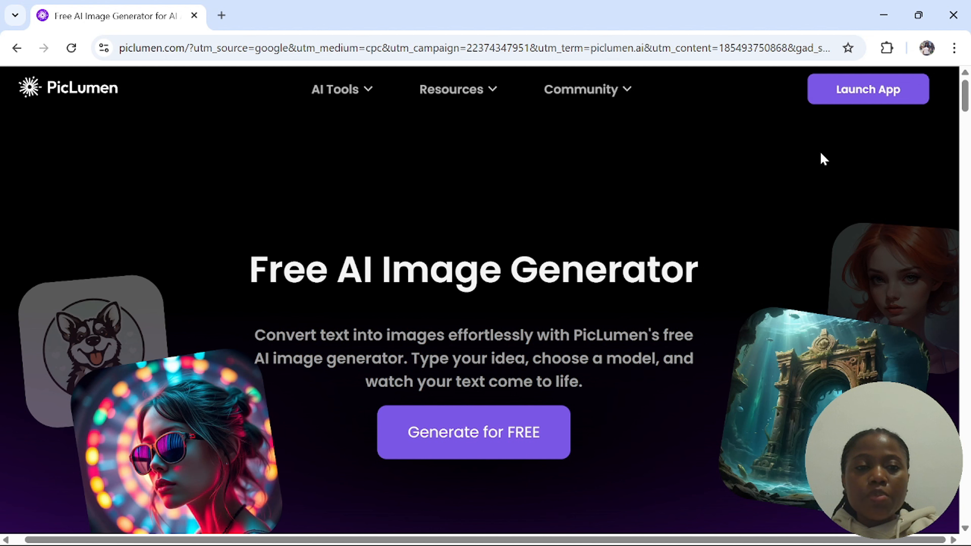
- Open PicLumen's image creation page and paste in ChatGPT's text prompt describing the Statue of Liberty
left_click(870, 90)
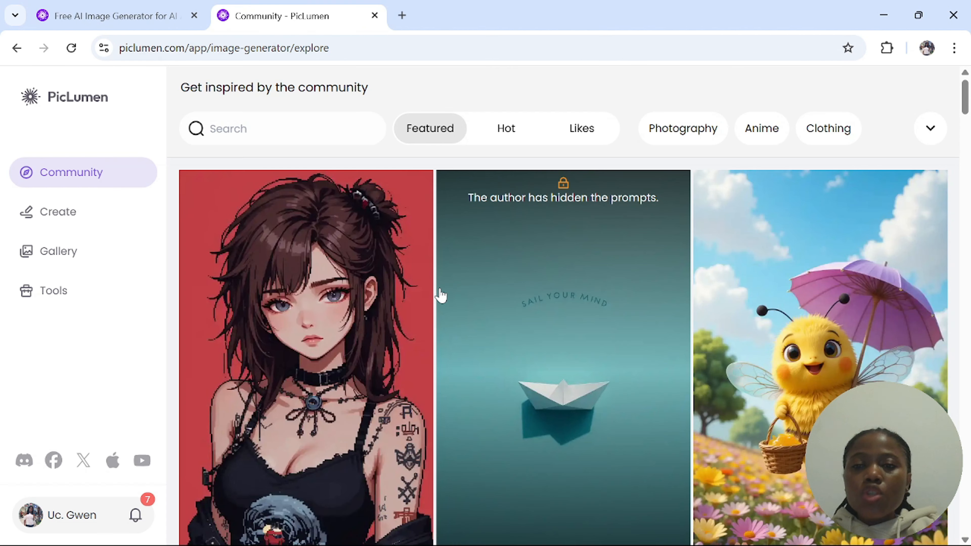
left_click(68, 217)
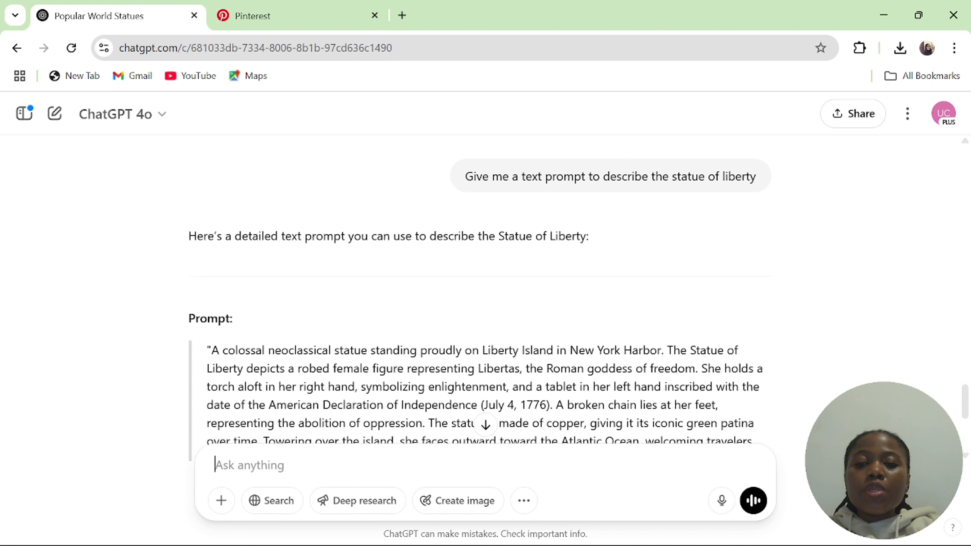
left_click_drag(211, 351, 418, 348)
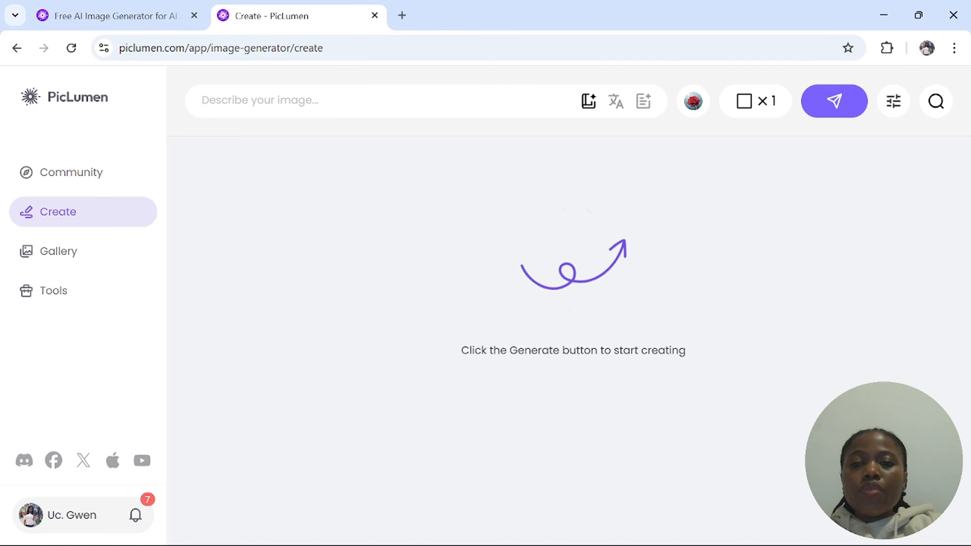
key("ctrl+v")
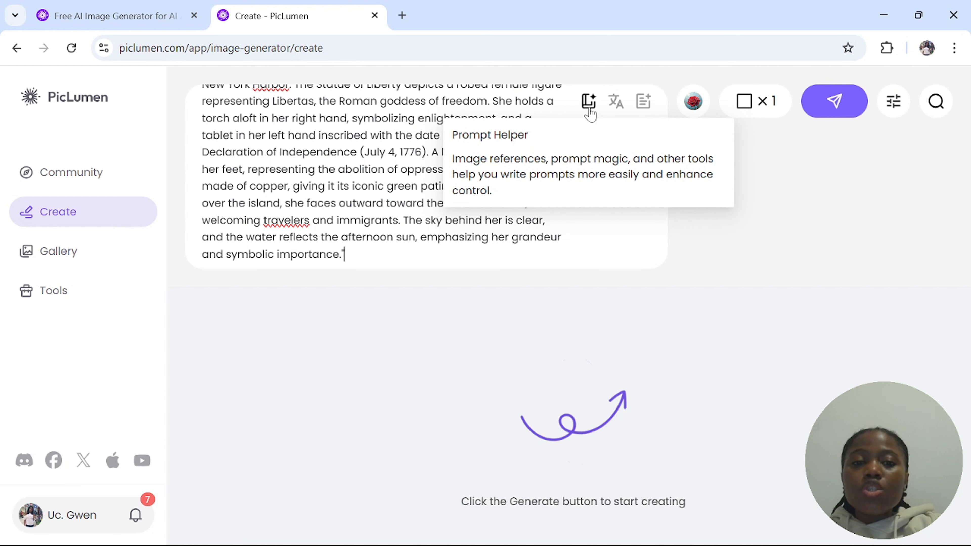
- Select the FLUX.1-dev model and set the aspect ratio of the generated image to 16:9
left_click(893, 101)
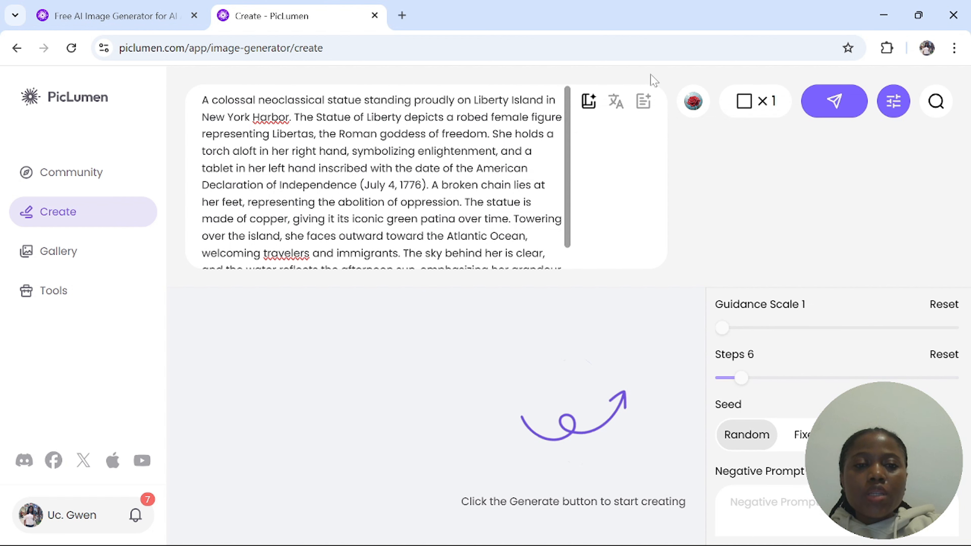
left_click(686, 101)
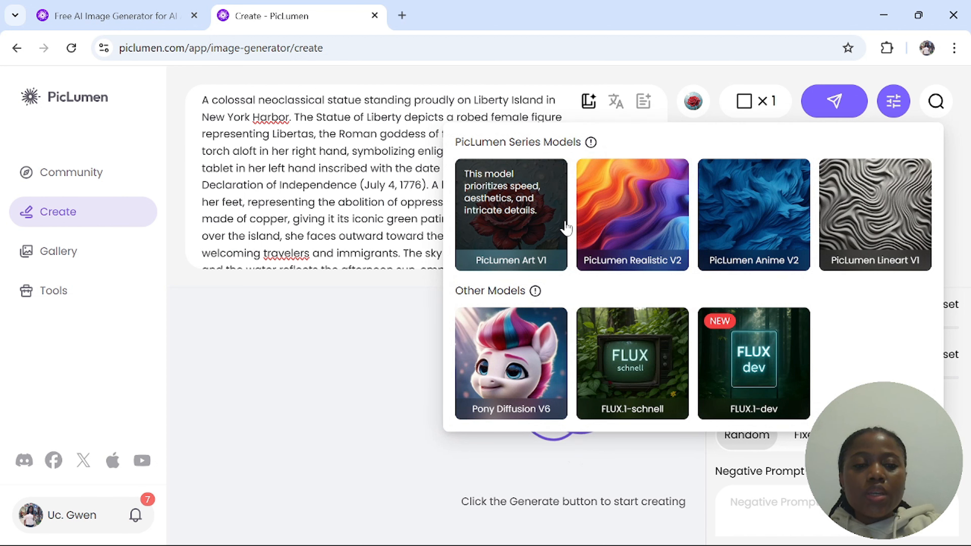
left_click(763, 373)
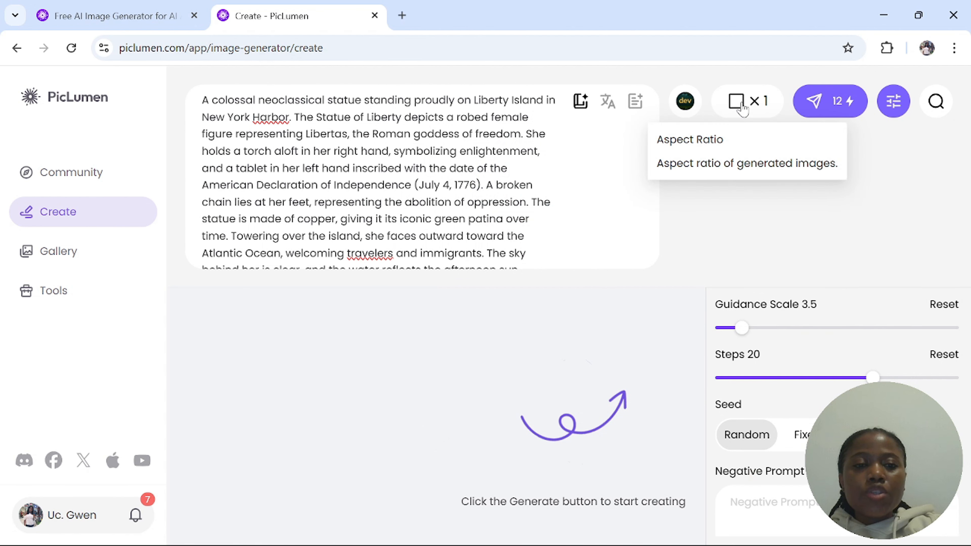
left_click(742, 111)
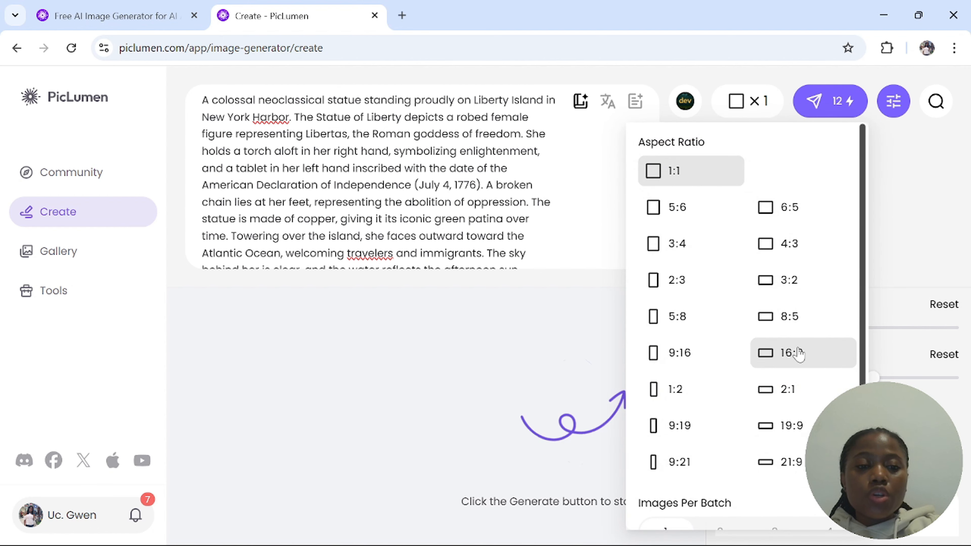
left_click(776, 354)
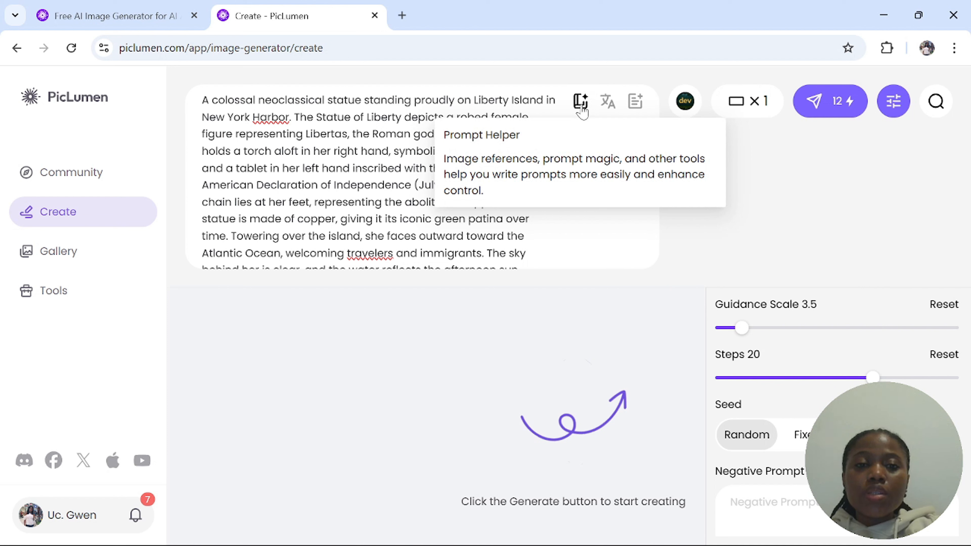
- Upload the file Statue of Liberty on Green Background (1) to the image references and generate the landscape image
left_click(581, 102)
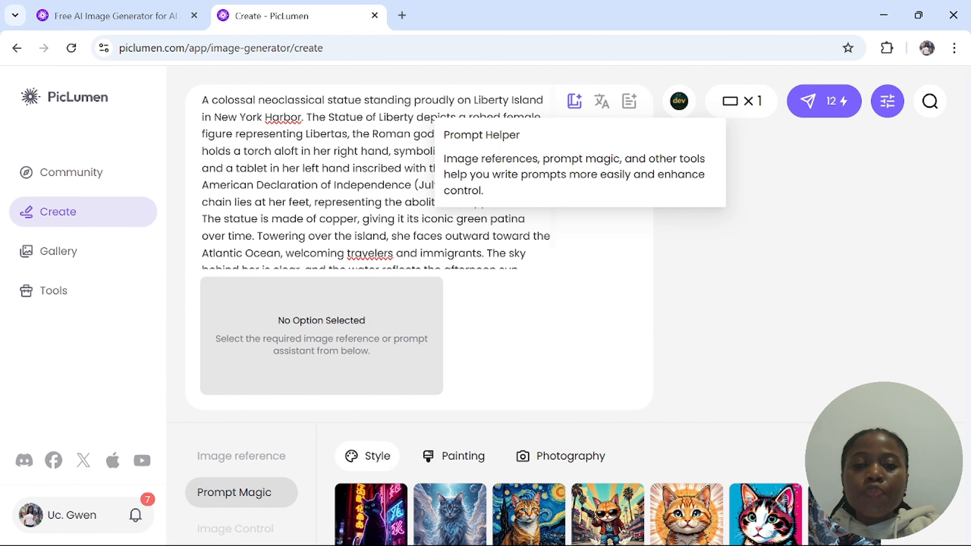
left_click(241, 459)
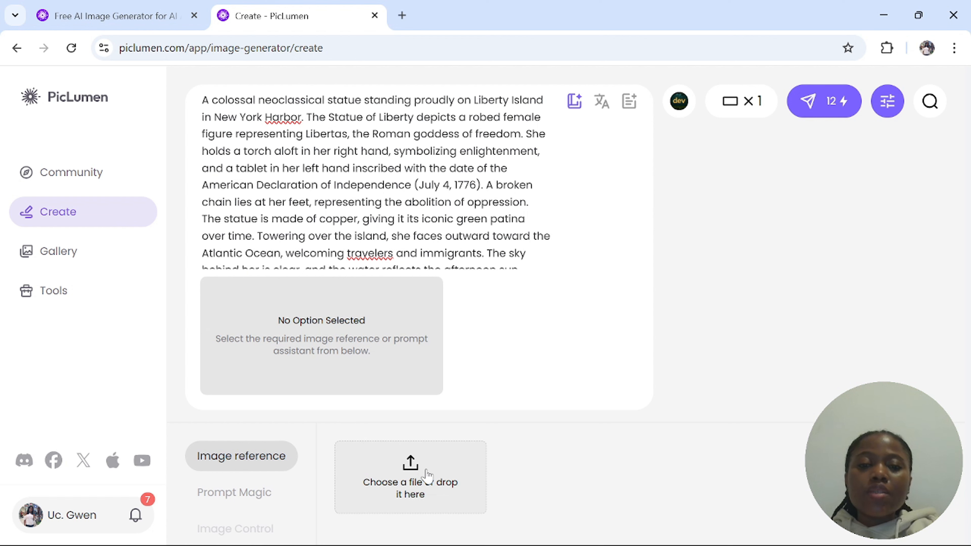
left_click(415, 486)
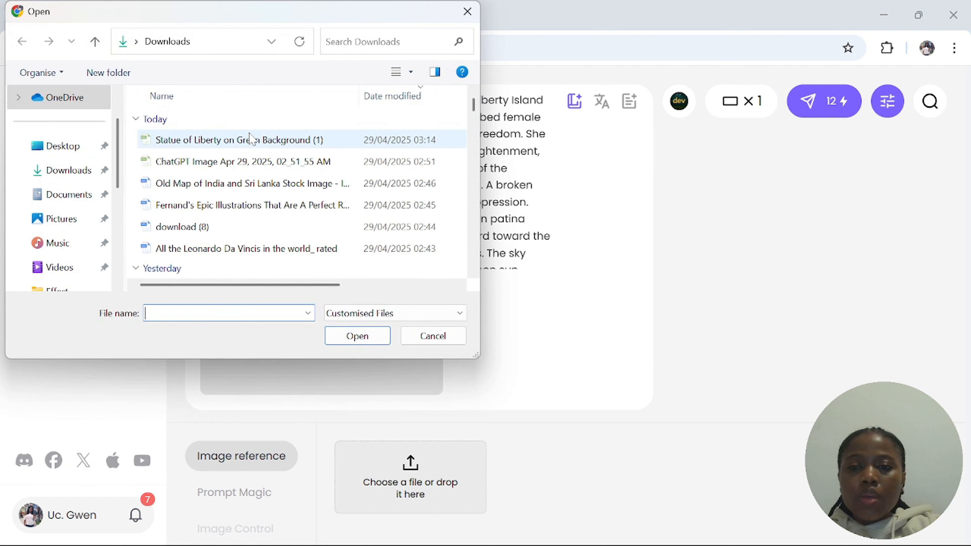
left_click(251, 140)
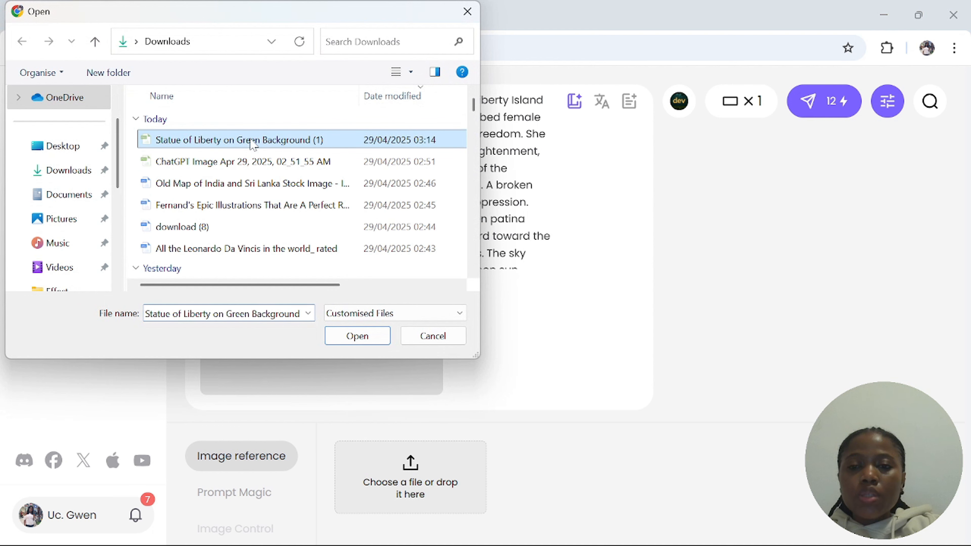
left_click(358, 336)
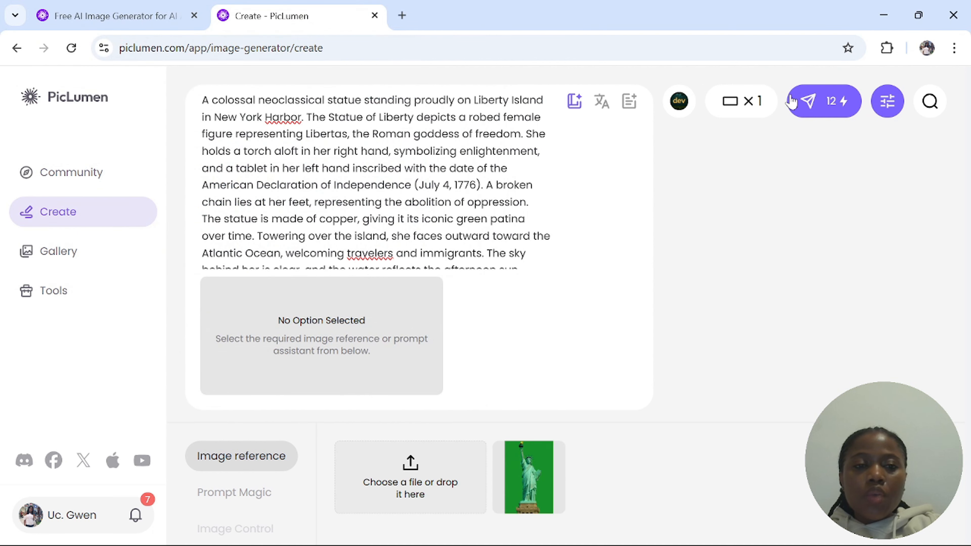
left_click(822, 107)
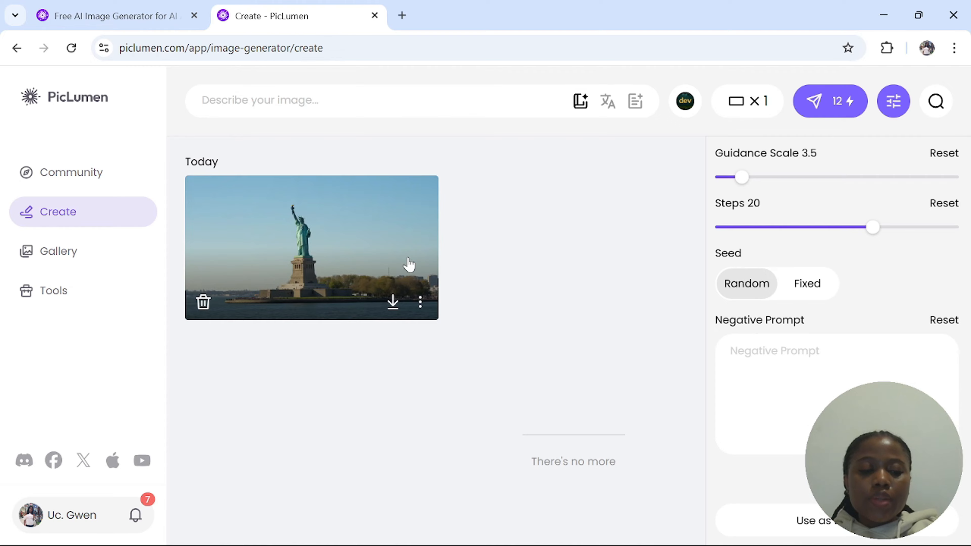
- Copy ChatGPT's prompt for a portrait Statue of Liberty on a solid green background into PicLumen's image description
key("alt+Tab")
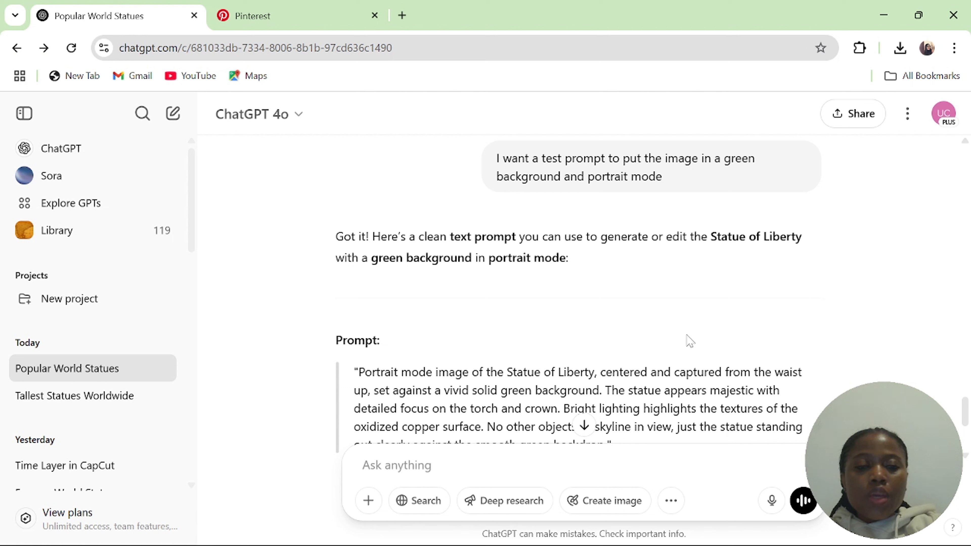
mouse_move(966, 408)
left_mouse_down()
mouse_move(966, 428)
mouse_move(966, 403)
mouse_move(967, 416)
left_mouse_up()
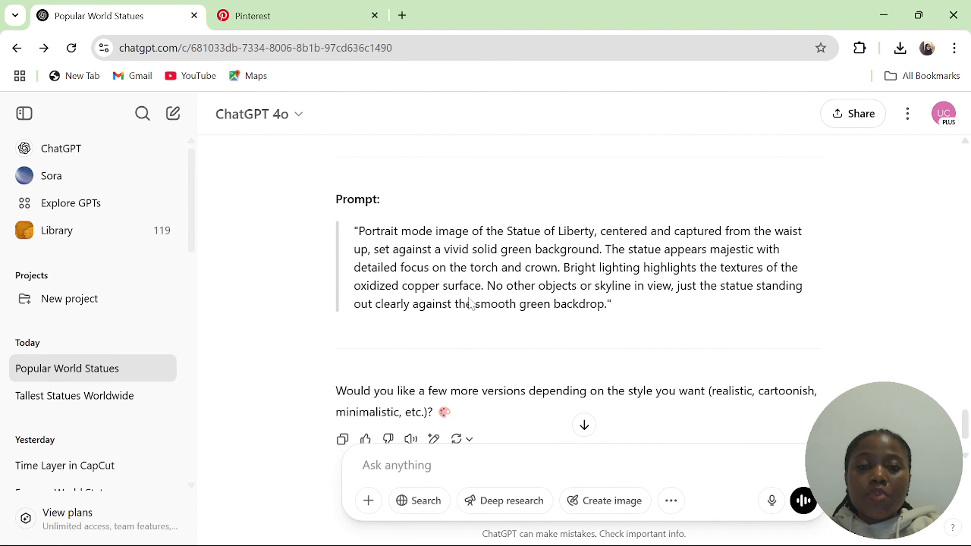
left_click_drag(358, 231, 619, 313)
key("ctrl+c")
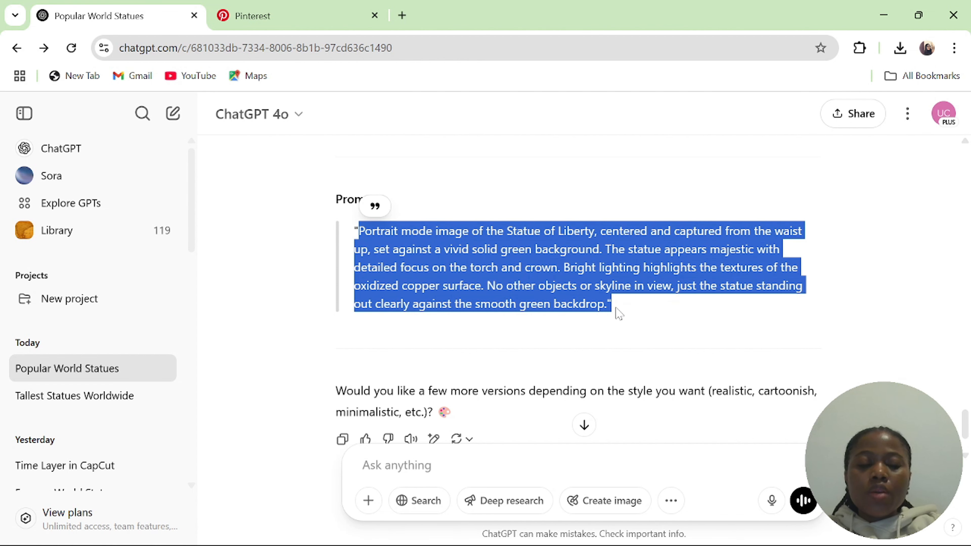
left_click(676, 530)
key("ctrl+v")
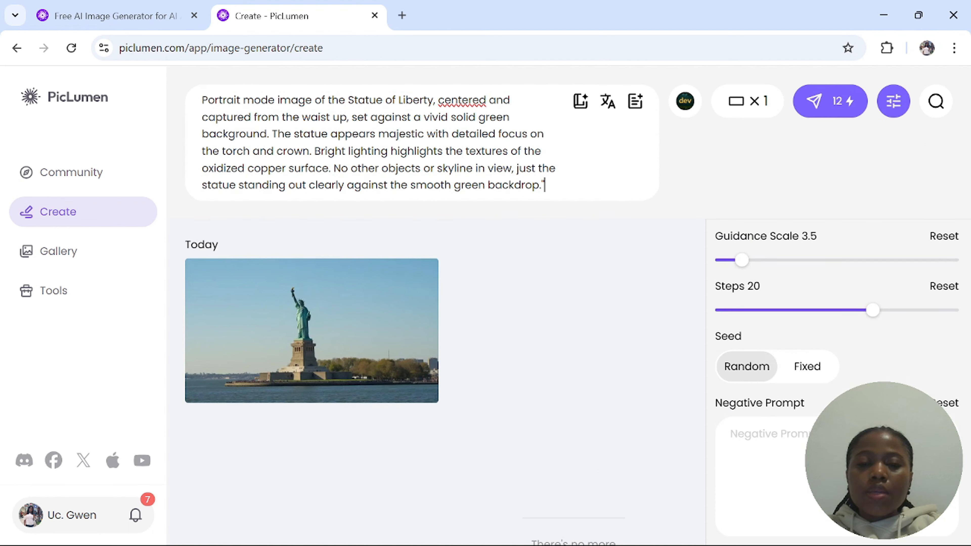
- Upload the green-background Statue of Liberty picture to the image references for the portrait prompt
left_click(581, 101)
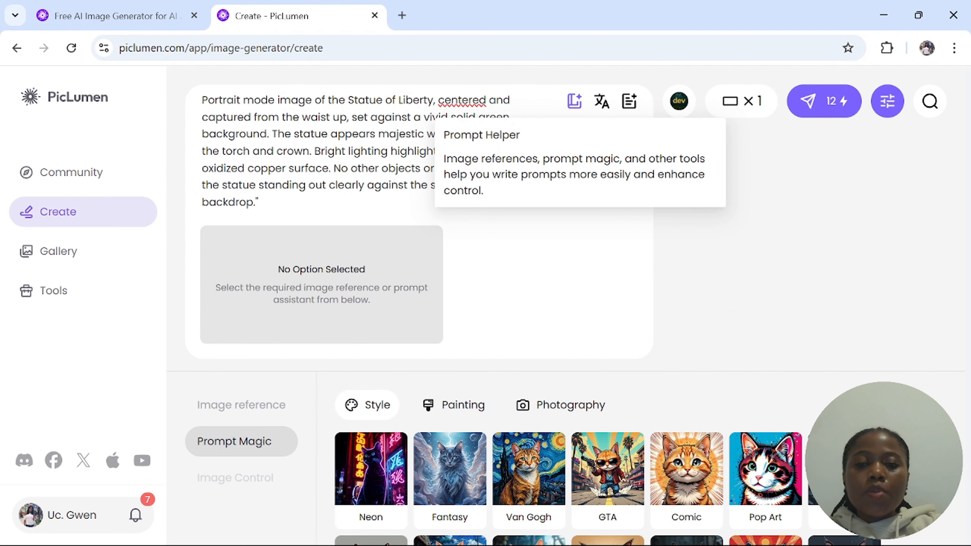
left_click(239, 412)
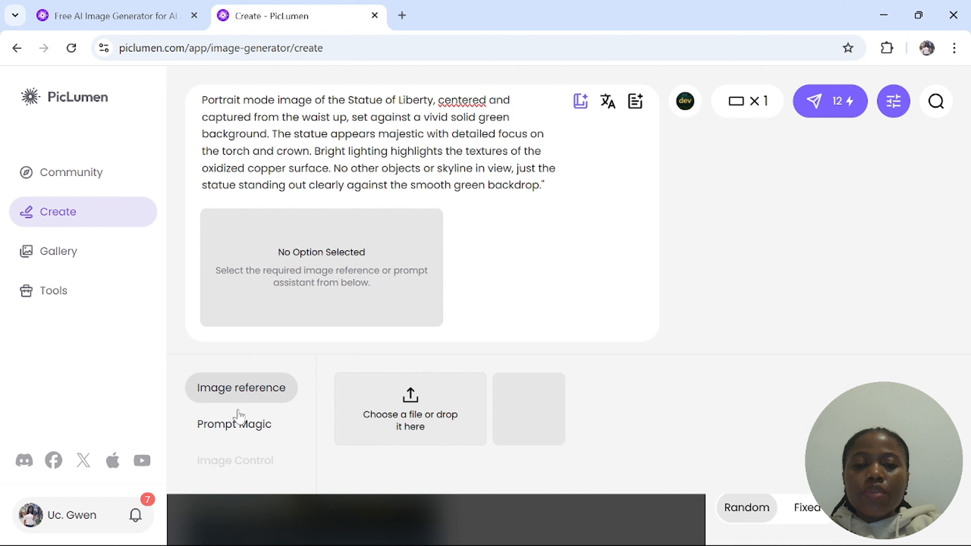
left_click(414, 415)
double_click(249, 77)
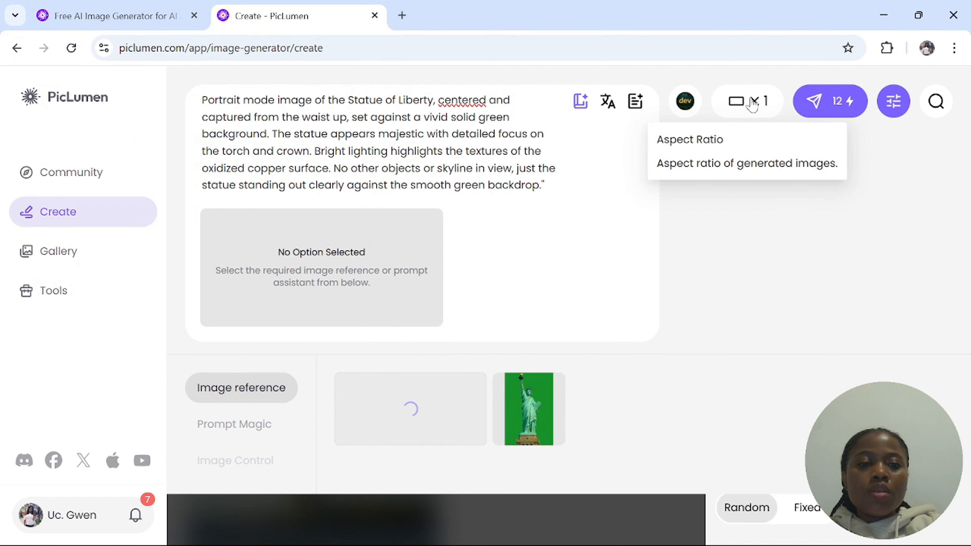
- Generate the green-background Statue of Liberty image at a 9:16 aspect ratio and preview it enlarged
left_click(753, 107)
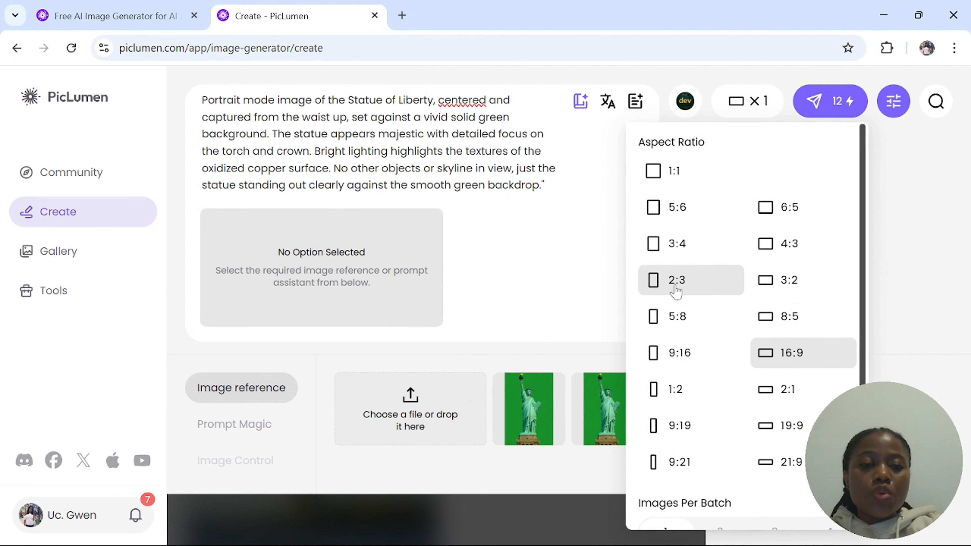
left_click(679, 354)
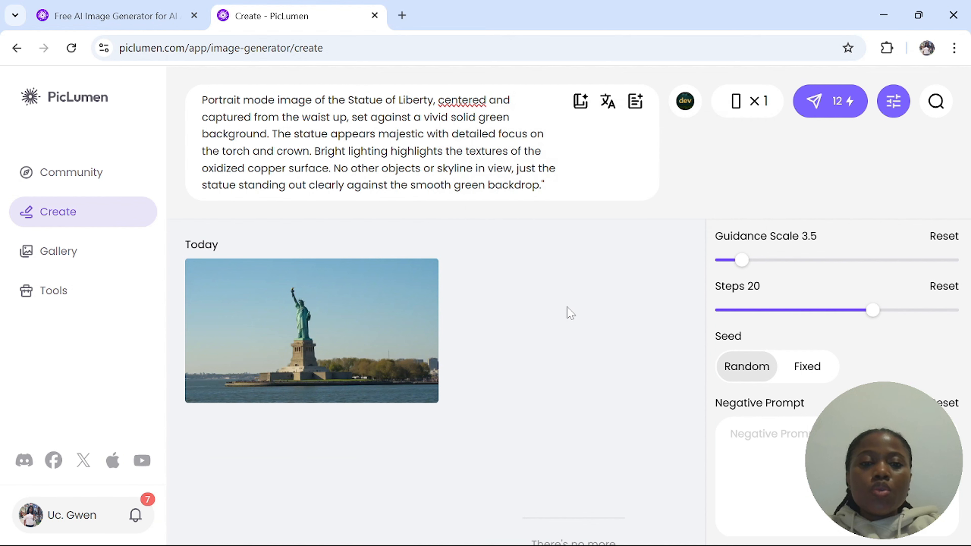
left_click(813, 109)
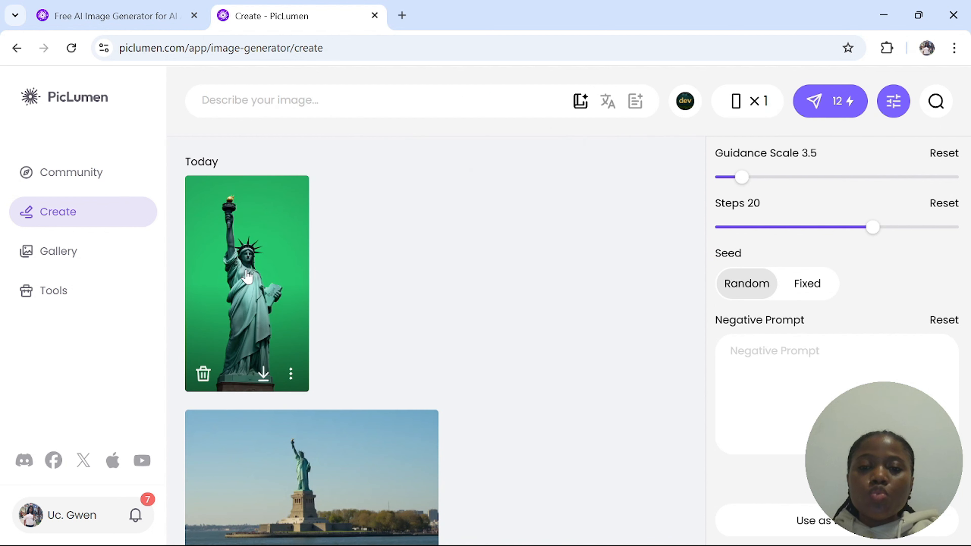
left_click(246, 276)
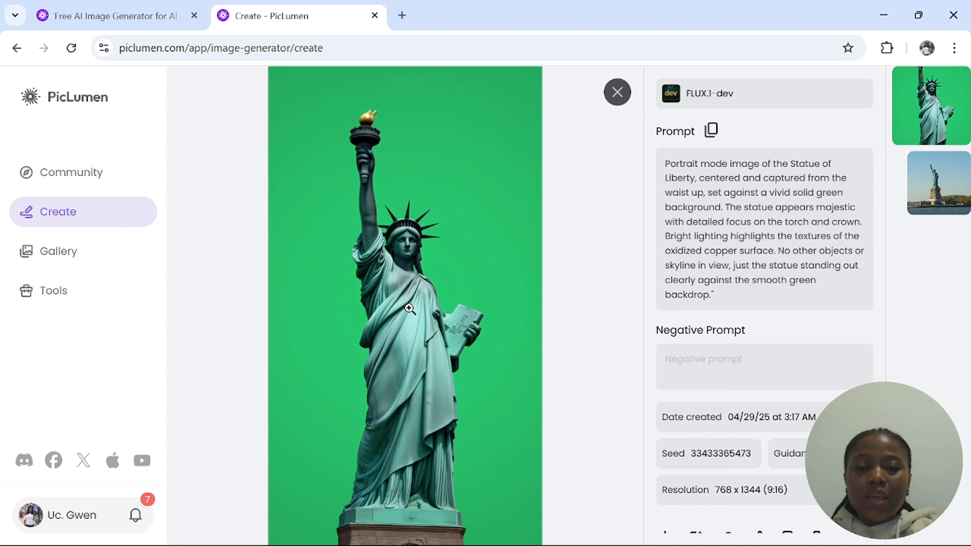
left_click(618, 92)
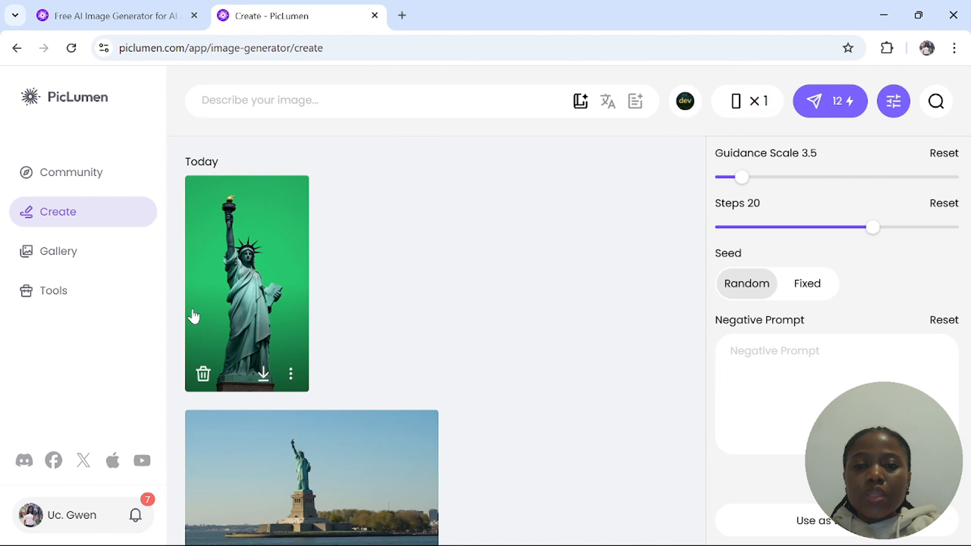
- Download the generated green-background Statue of Liberty image from PicLumen
left_click(263, 375)
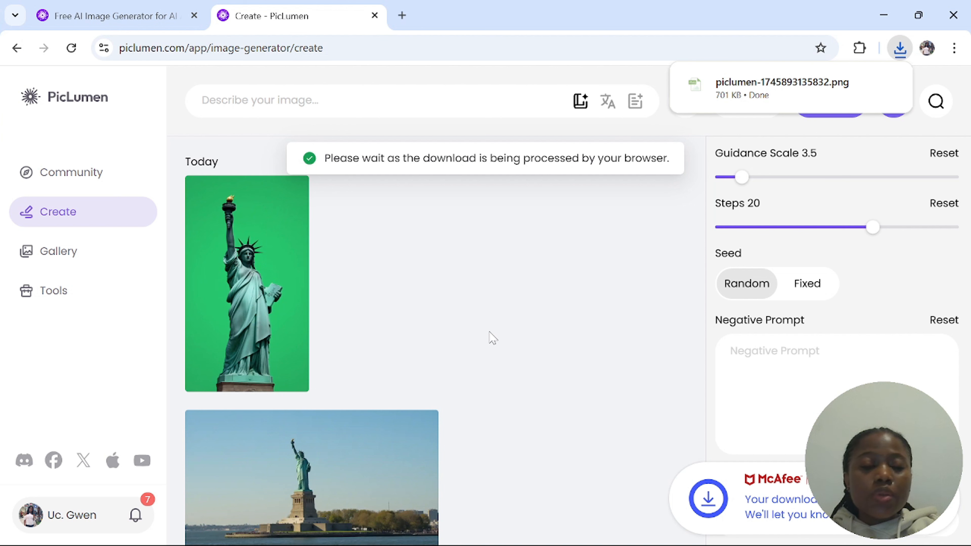
mouse_move(669, 545)
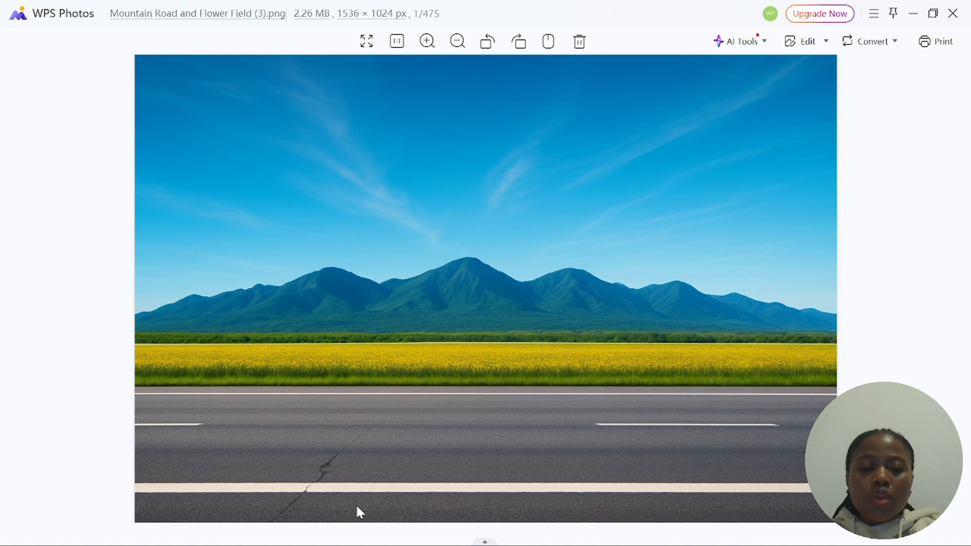
- Switch to CapCut and import the mountain road backgrounds and the green-background statue images into the project
mouse_move(357, 545)
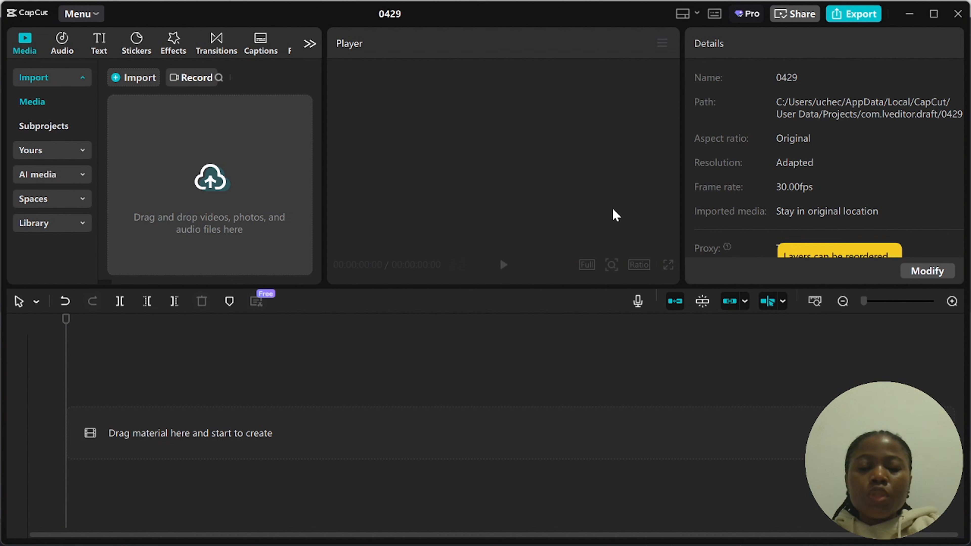
left_click(139, 79)
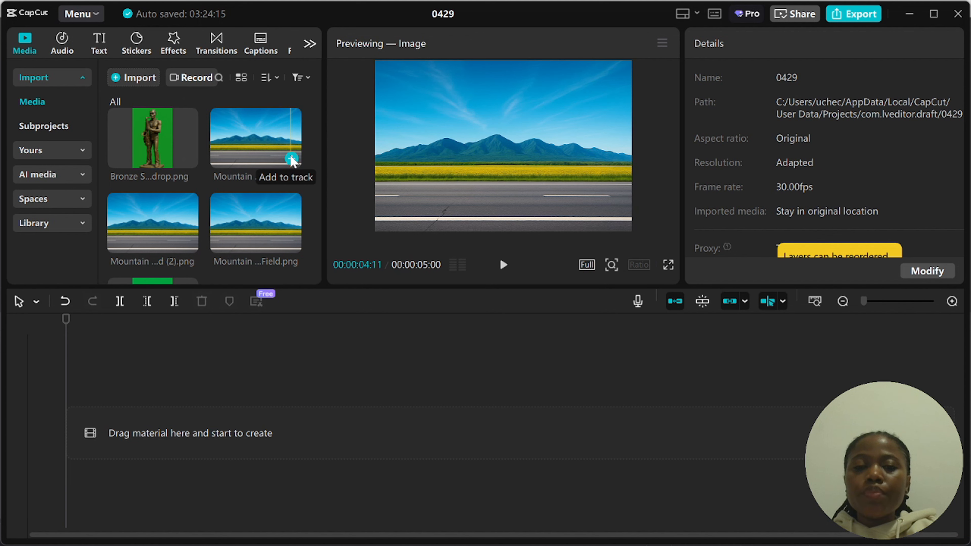
- Add Mountain Road and Flower Field (1).png to the timeline and extend its duration to 00:05:06:22
left_click(292, 159)
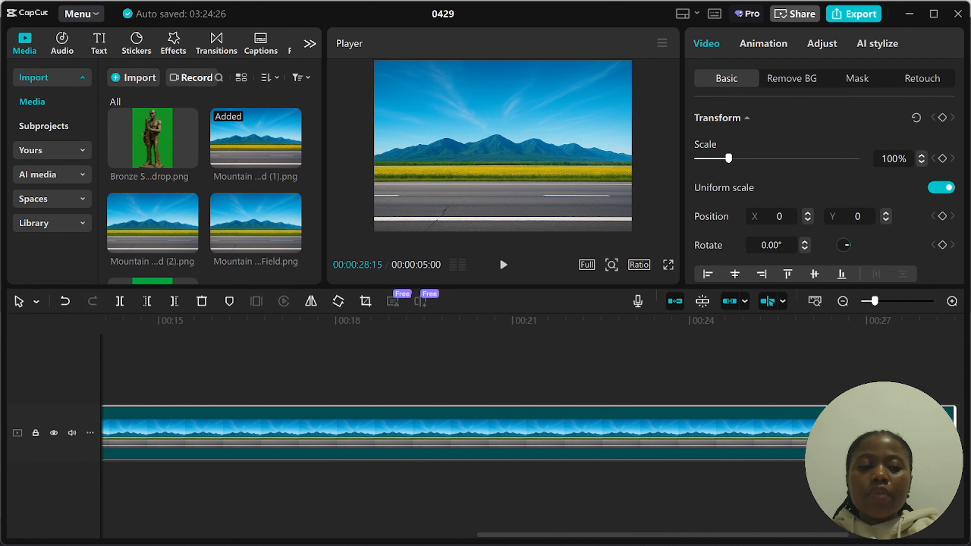
left_click_drag(955, 433, 925, 433)
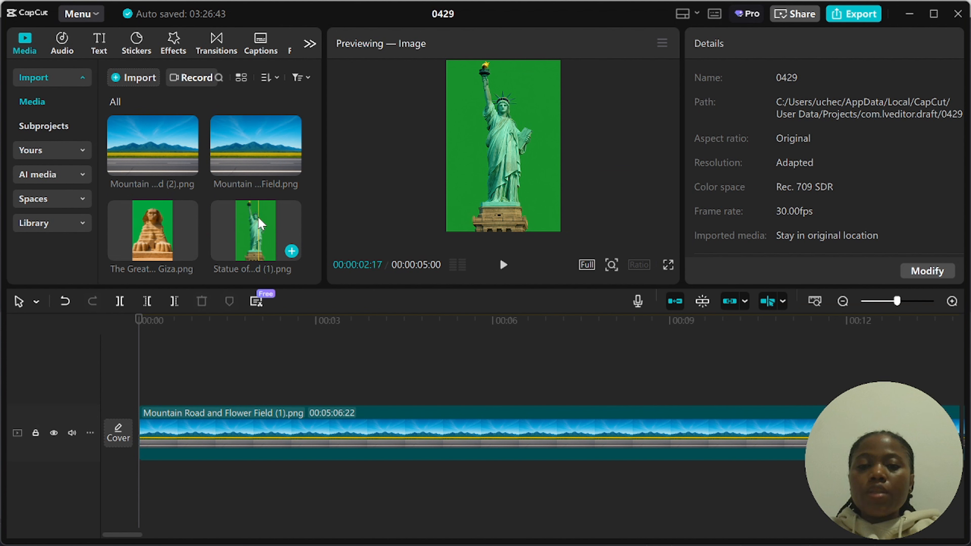
- Place Statue of Liberty on Green Background (1).png above the road clip at the timeline start and move it to the frame's right side, X 1482
left_click_drag(256, 229, 135, 387)
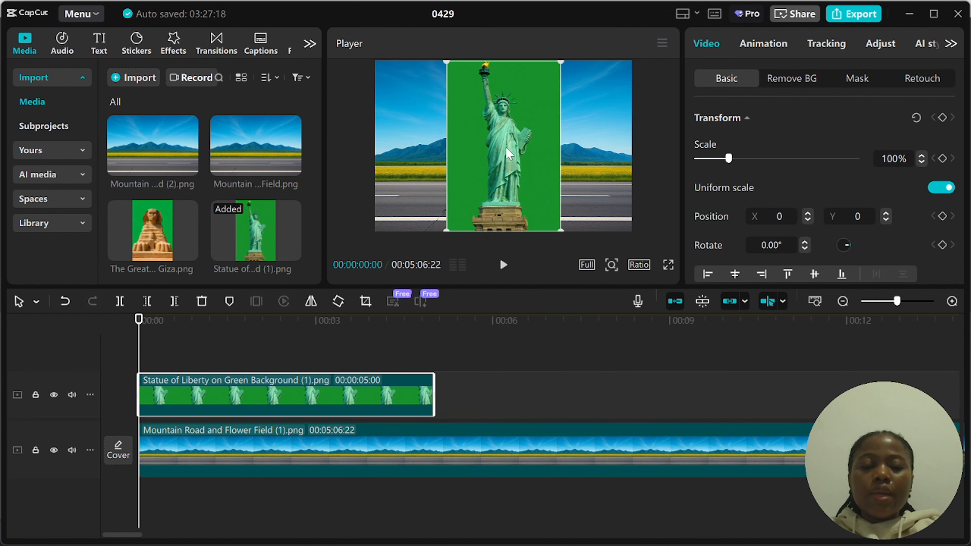
left_click_drag(491, 160, 555, 155)
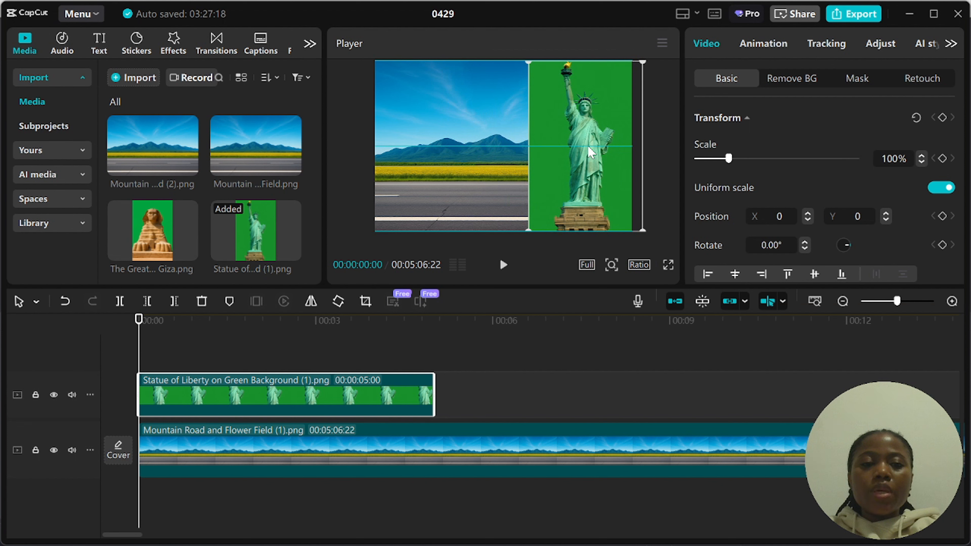
left_click_drag(593, 147, 606, 145)
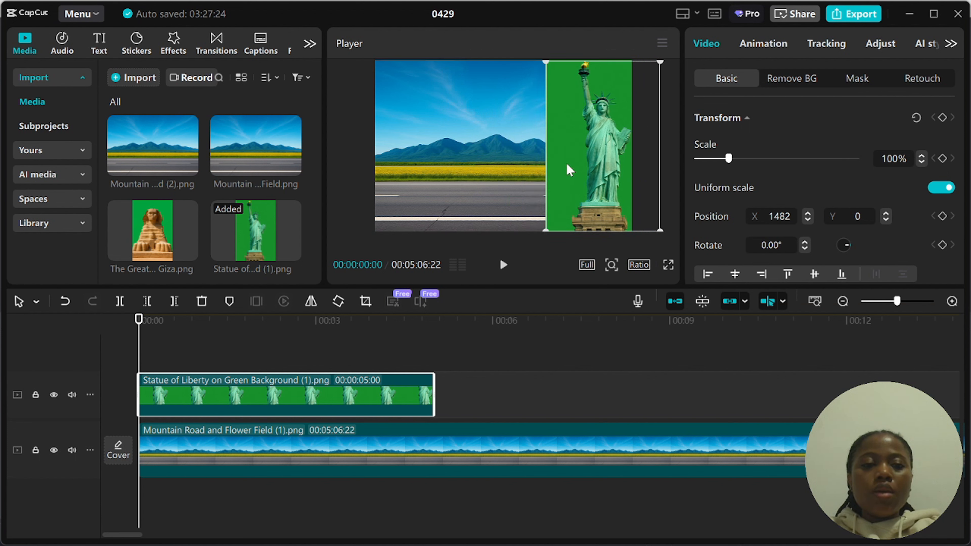
- Remove the statue clip's green background with Chroma key, sampling the green and setting the intensity to 7
left_click(792, 79)
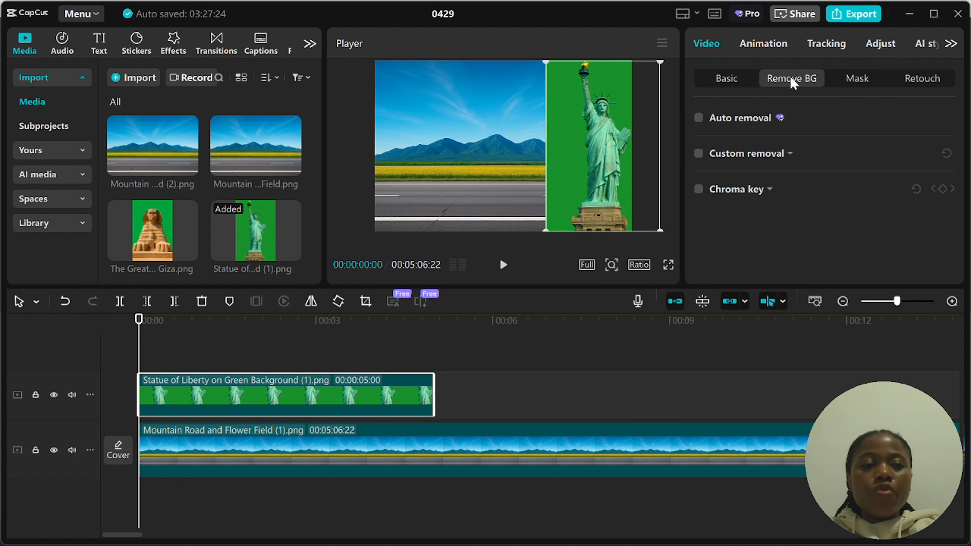
left_click(698, 189)
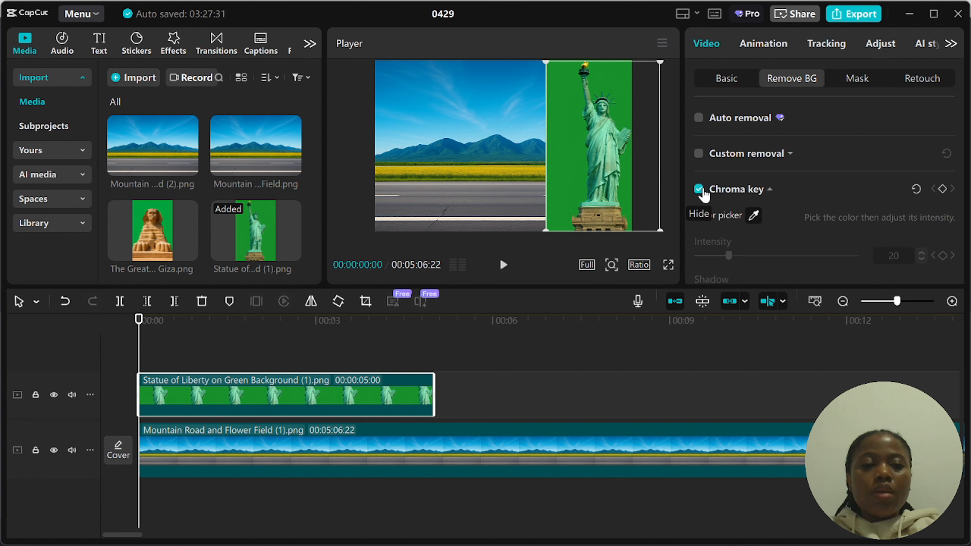
left_click(752, 212)
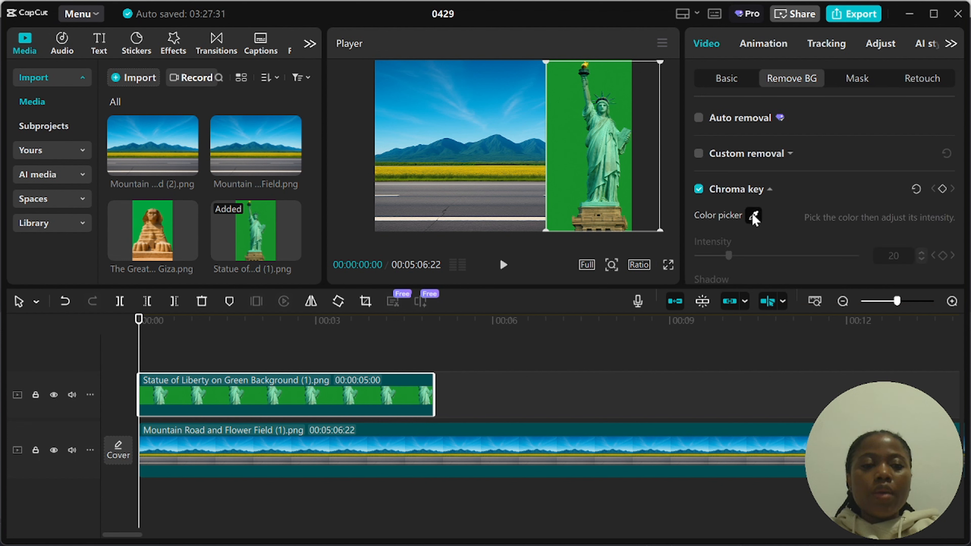
left_click(574, 193)
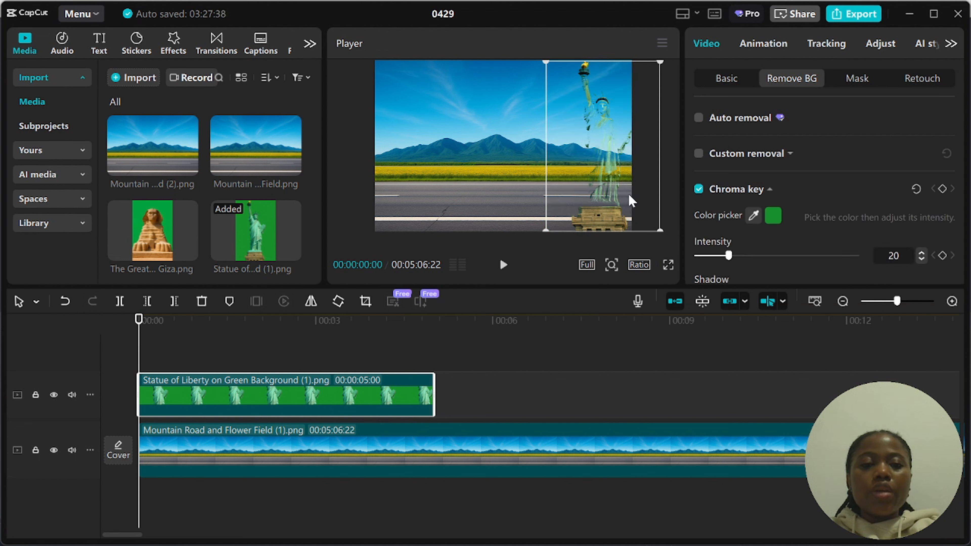
left_click_drag(729, 255, 708, 255)
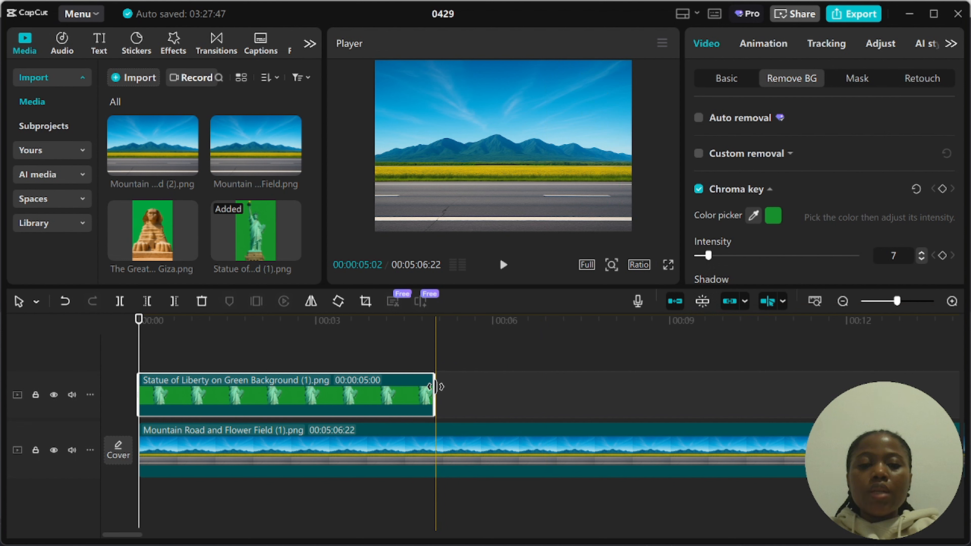
- Extend the statue clip to 00:00:20:24 and add a position keyframe at its start
left_click_drag(434, 390, 958, 407)
left_click(736, 78)
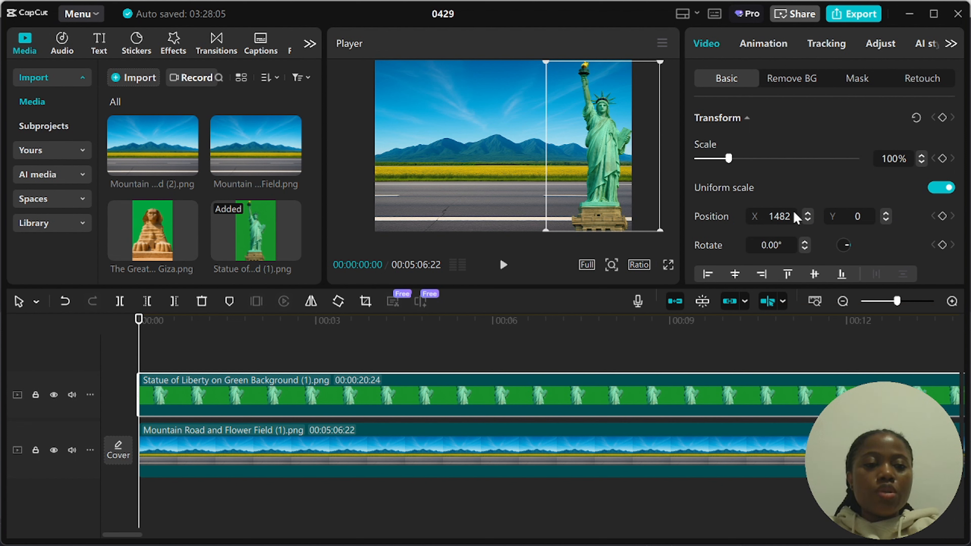
left_click(943, 217)
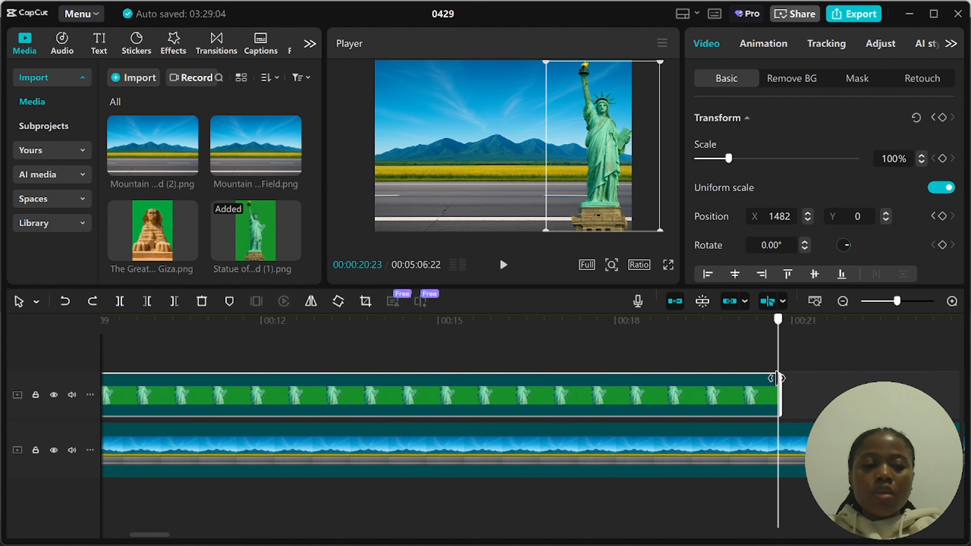
- At 00:00:20:22, keyframe the statue's exit by moving it past the frame's left edge to X -2207
left_click_drag(778, 379, 777, 380)
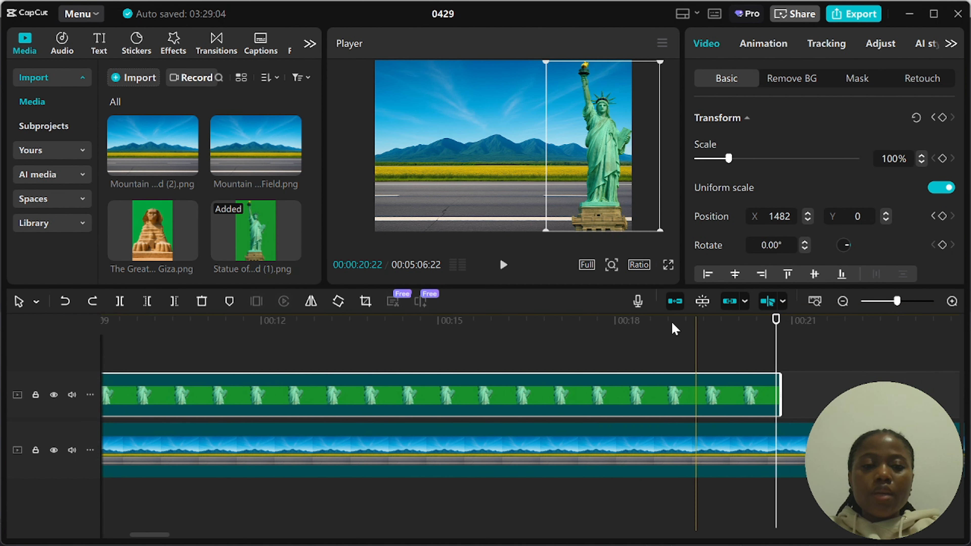
left_click_drag(618, 157, 369, 158)
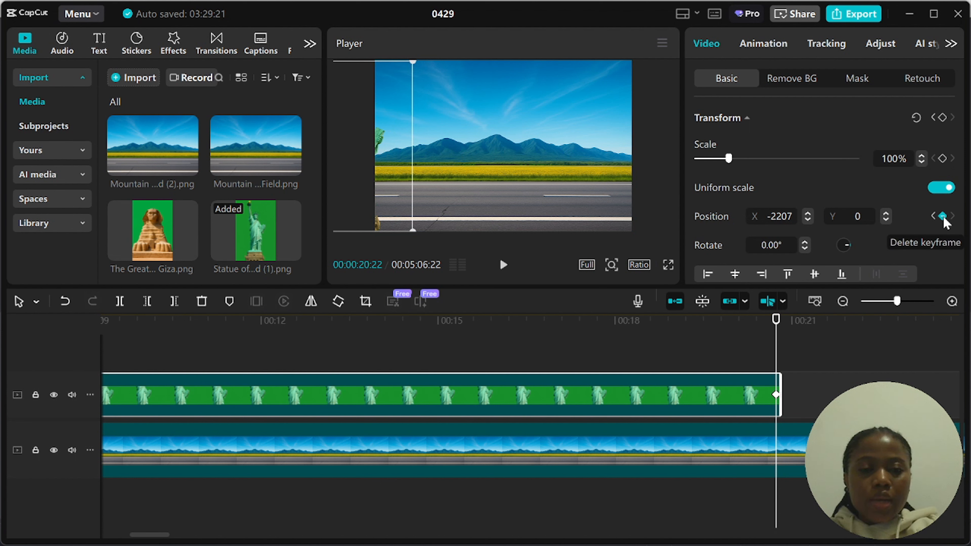
- At 00:00:00:04 on the statue clip, add a Split mask and rotate it to -180°
left_click_drag(779, 345, 49, 398)
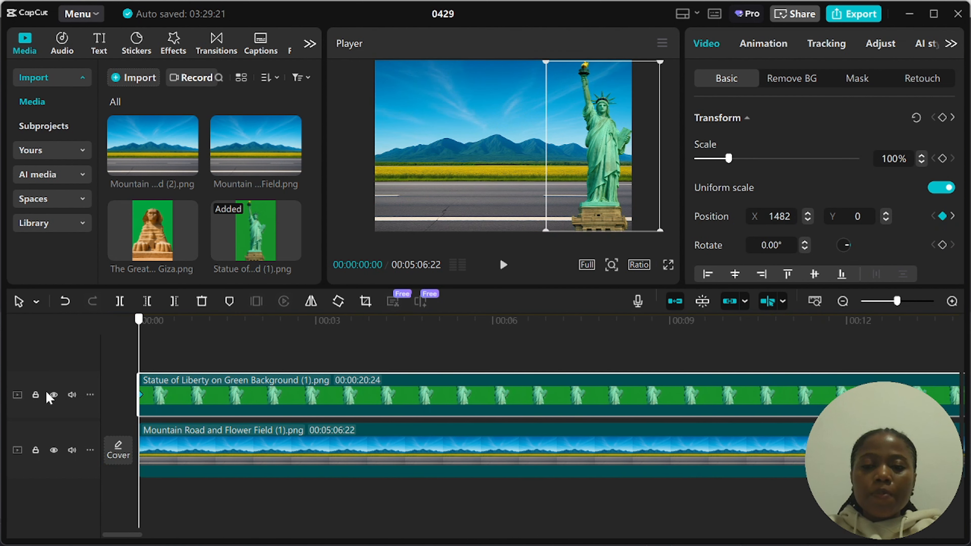
left_click(147, 396)
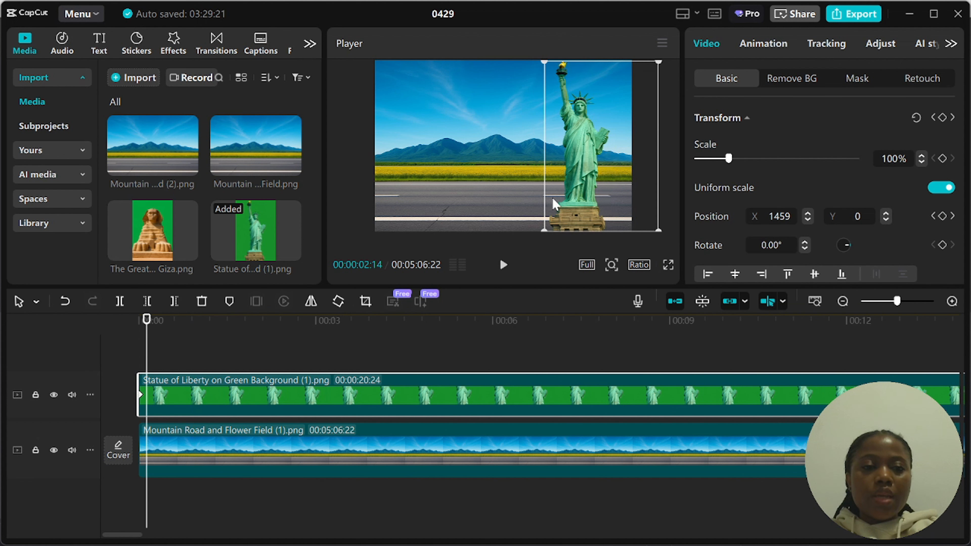
left_click(859, 79)
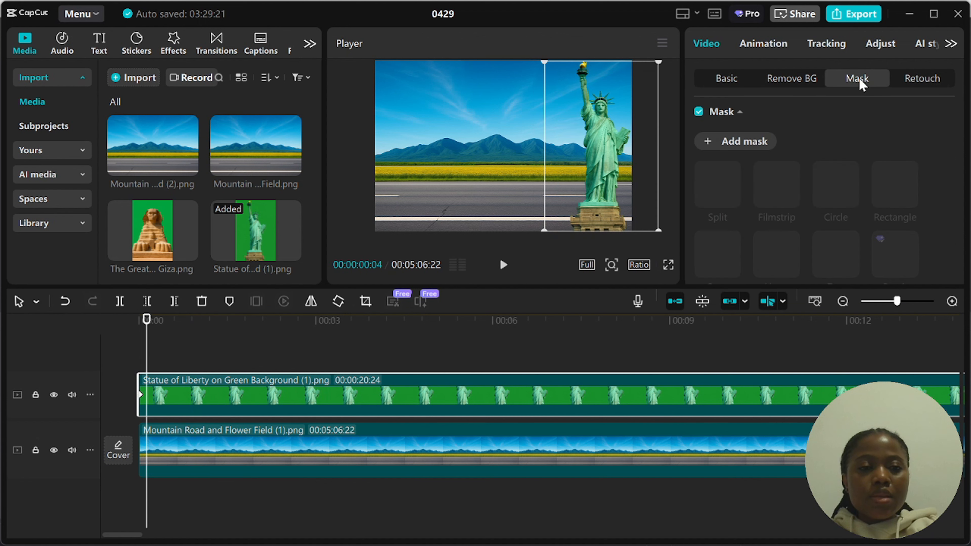
left_click(735, 145)
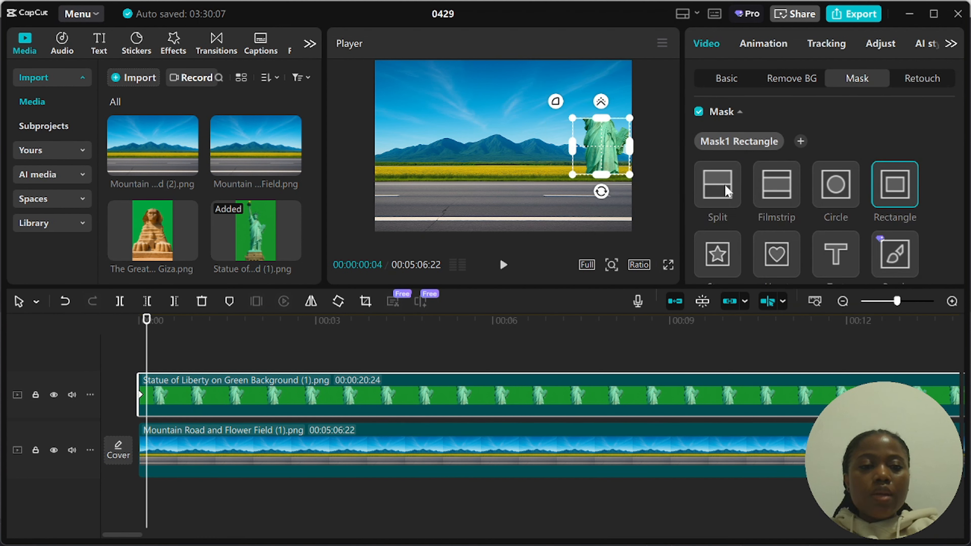
left_click(713, 194)
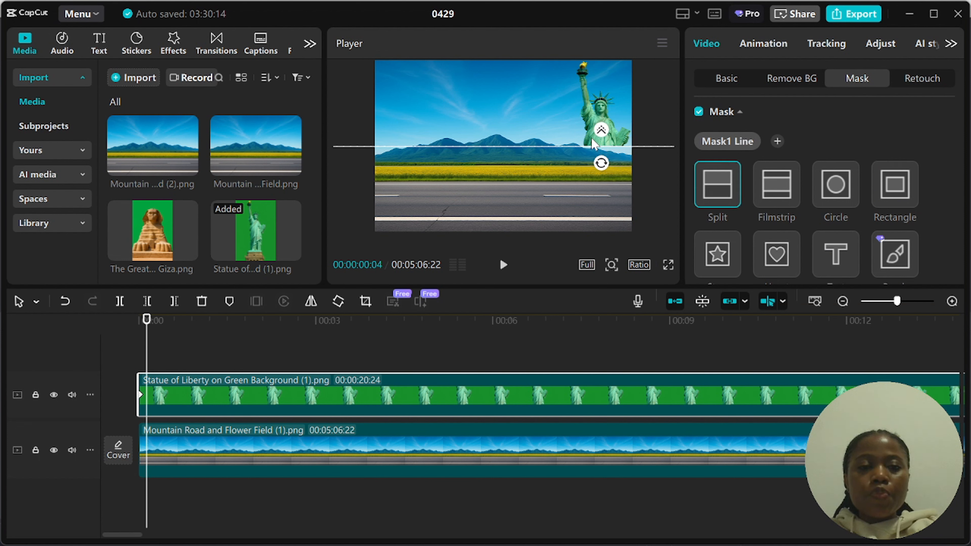
mouse_move(591, 137)
left_mouse_down()
mouse_move(606, 162)
mouse_move(575, 187)
mouse_move(534, 174)
mouse_move(465, 180)
mouse_move(417, 157)
mouse_move(606, 139)
left_mouse_up()
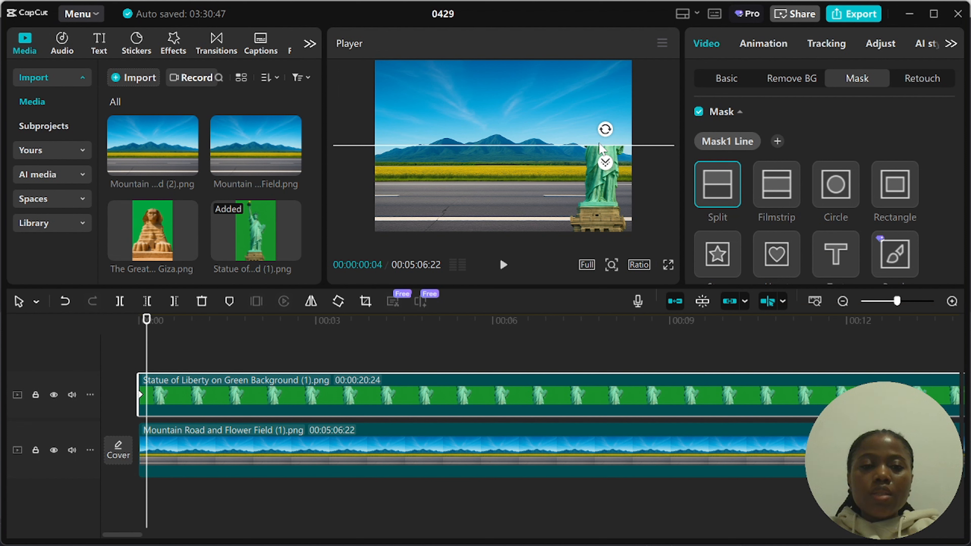
- Lower the mask line below the statue's base to X 49, Y -764 and add a mask position keyframe
left_click_drag(601, 147, 602, 228)
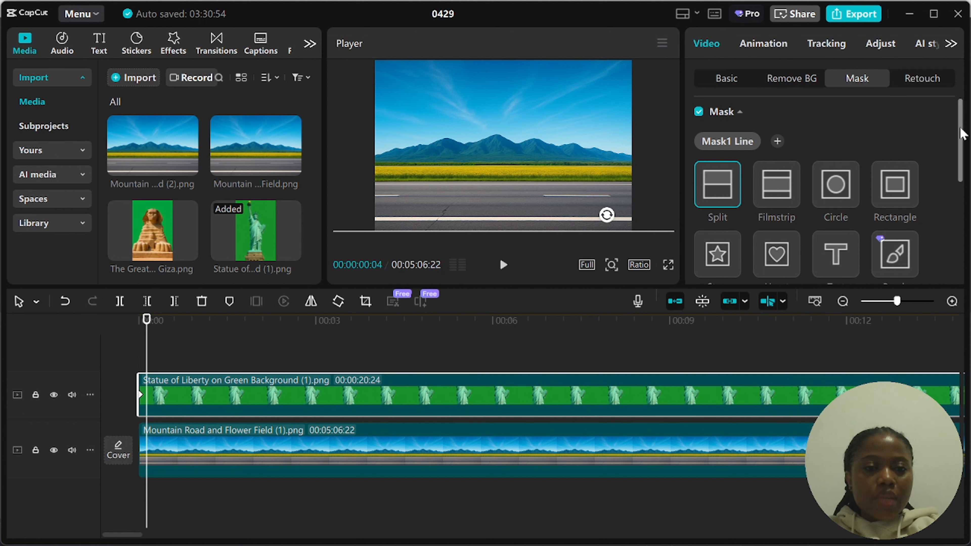
scroll(962, 134, "down", 5)
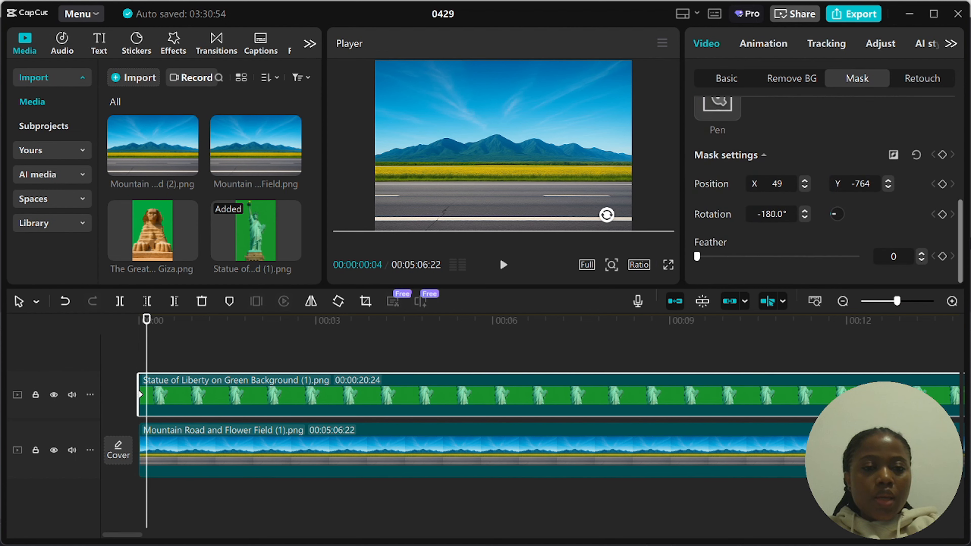
left_click(943, 184)
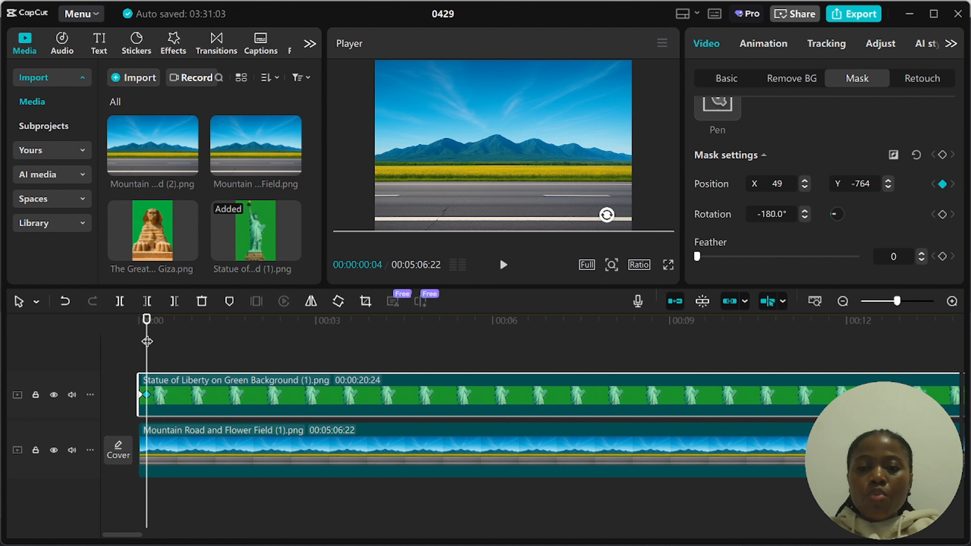
- At 00:00:03:12, raise the mask line above the statue's torch to X 86, Y 768 as a second keyframe
left_click_drag(146, 321, 340, 362)
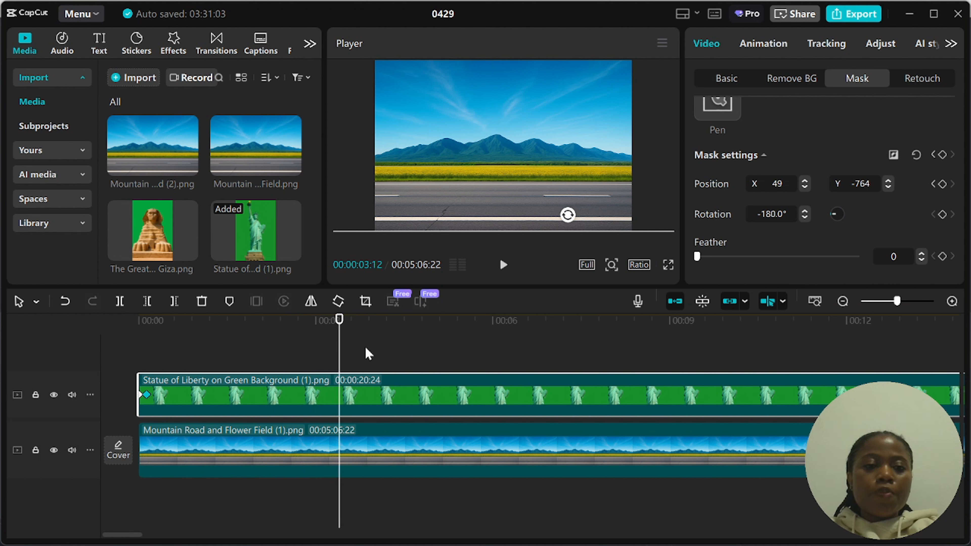
left_click_drag(606, 237, 604, 67)
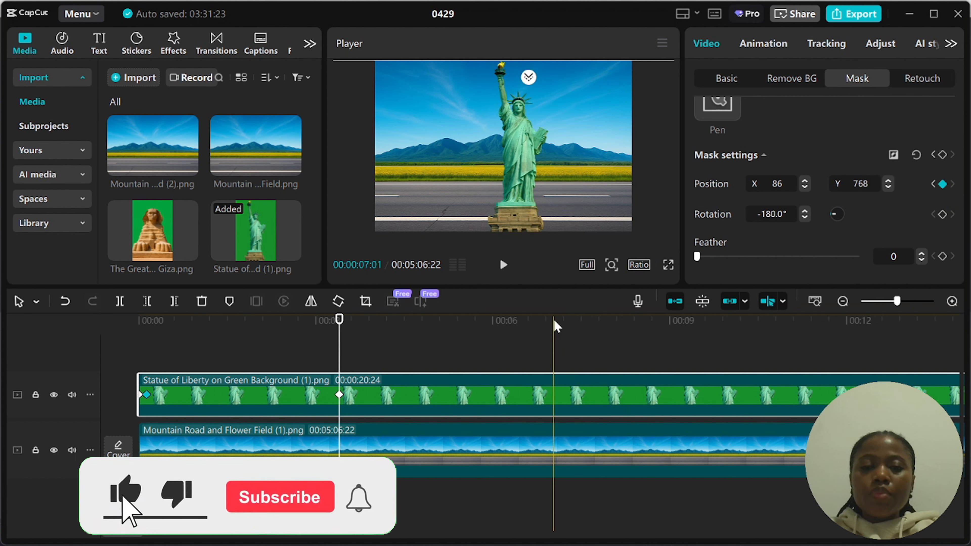
- Play the animation from the timeline start to check the statue's reveal and movement
left_click_drag(340, 343, 127, 357)
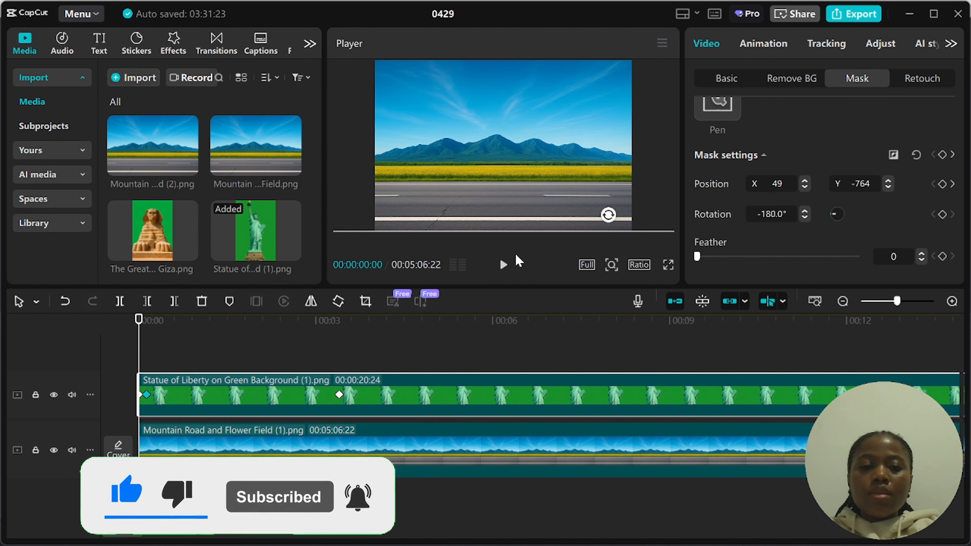
left_click(504, 265)
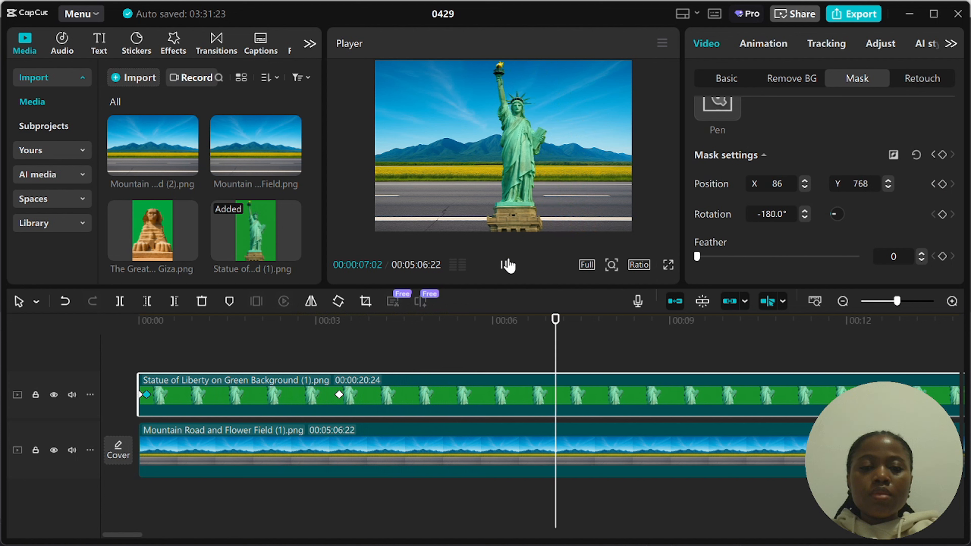
left_click(507, 265)
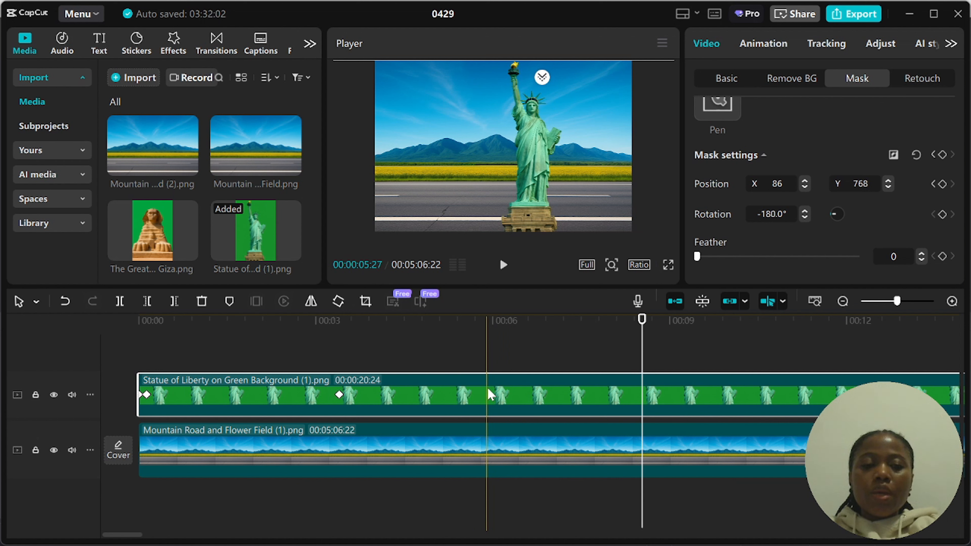
- Paste a copy of the animated statue clip at 00:00:07:01 on a new track above and shift it to start about 10 seconds in
left_click(555, 364)
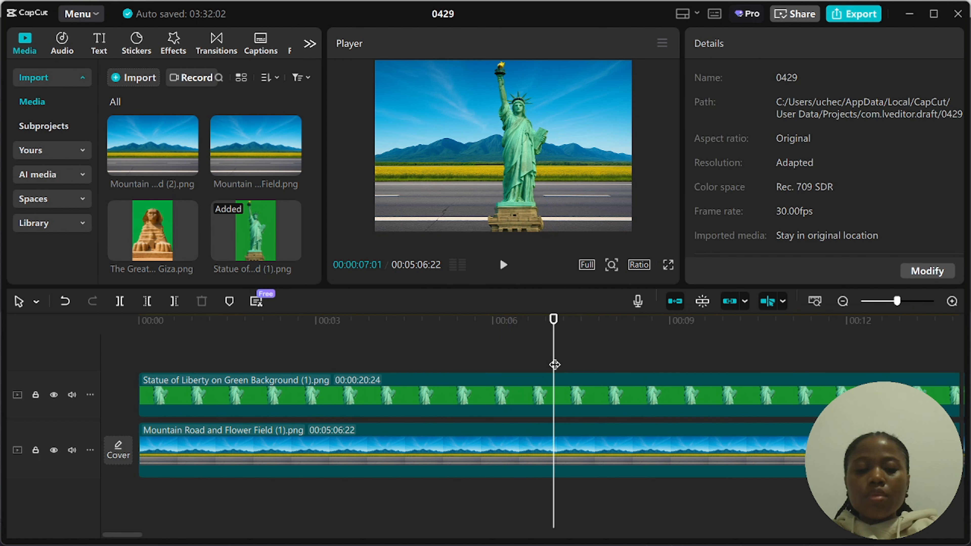
key("ctrl+v")
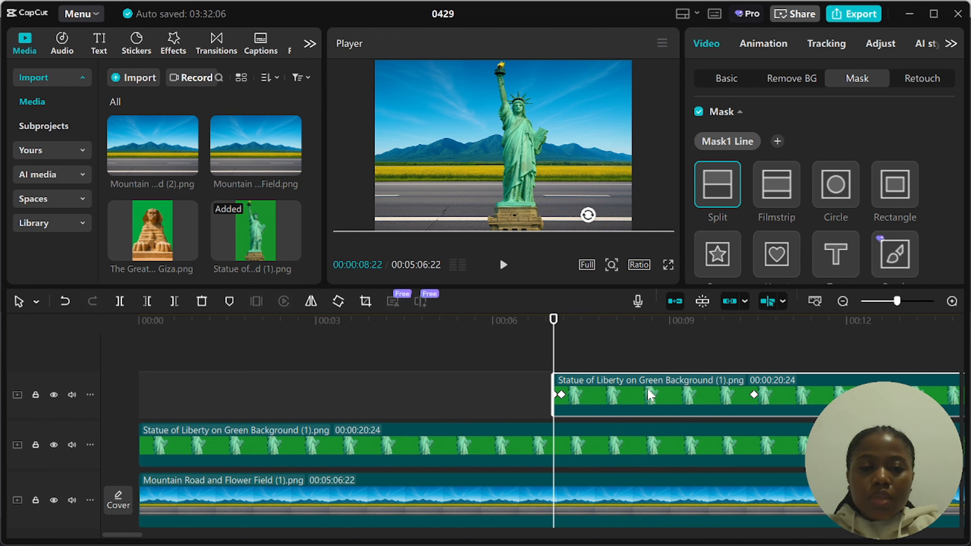
left_click_drag(658, 394, 878, 397)
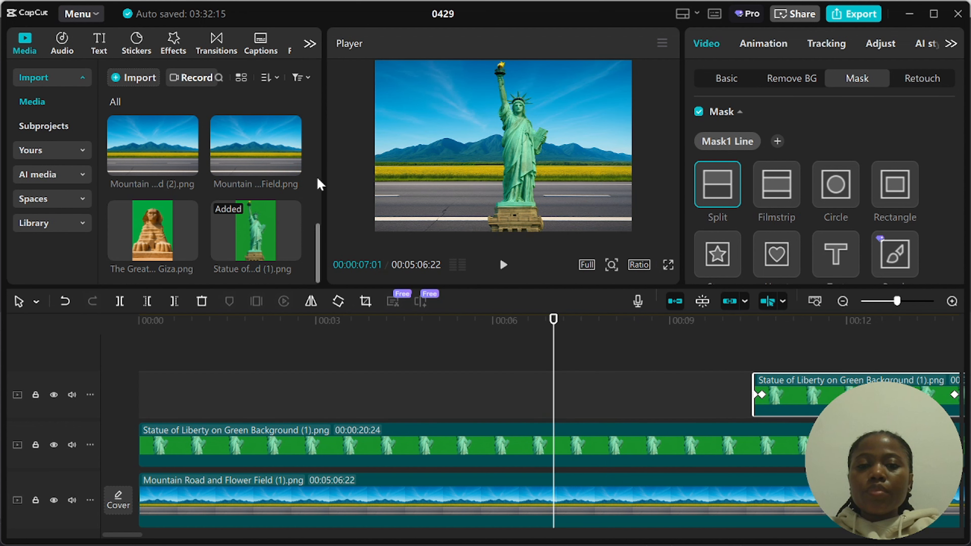
- Replace the pasted statue clip with Bronze Saxophonist Against Green Backdrop.png, keeping the original video effect, and play the timeline from the start
left_click_drag(321, 226, 315, 191)
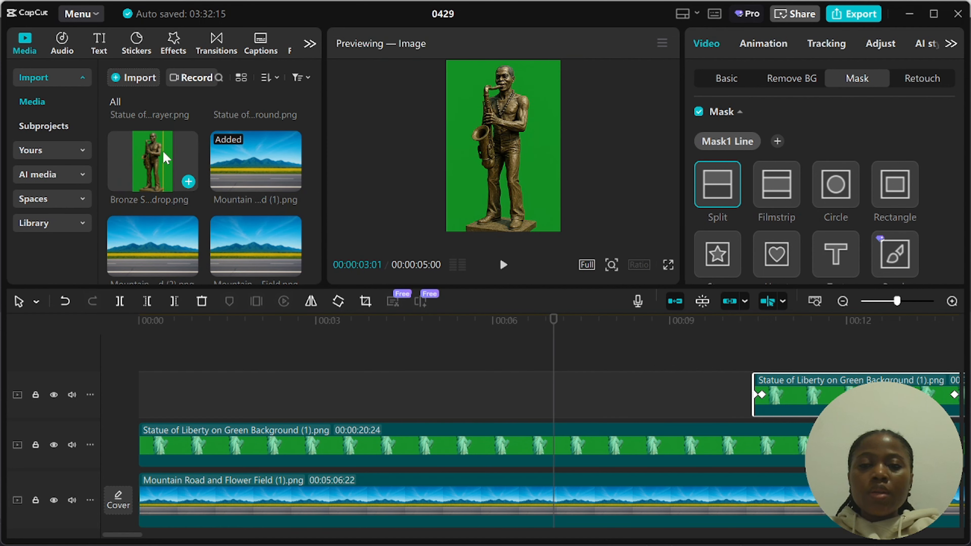
left_click_drag(163, 150, 760, 388)
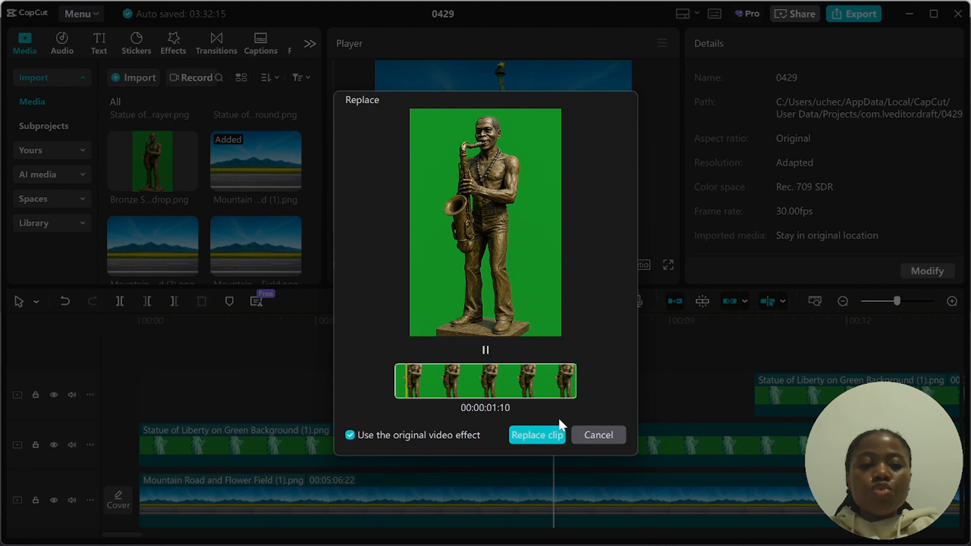
left_click(538, 435)
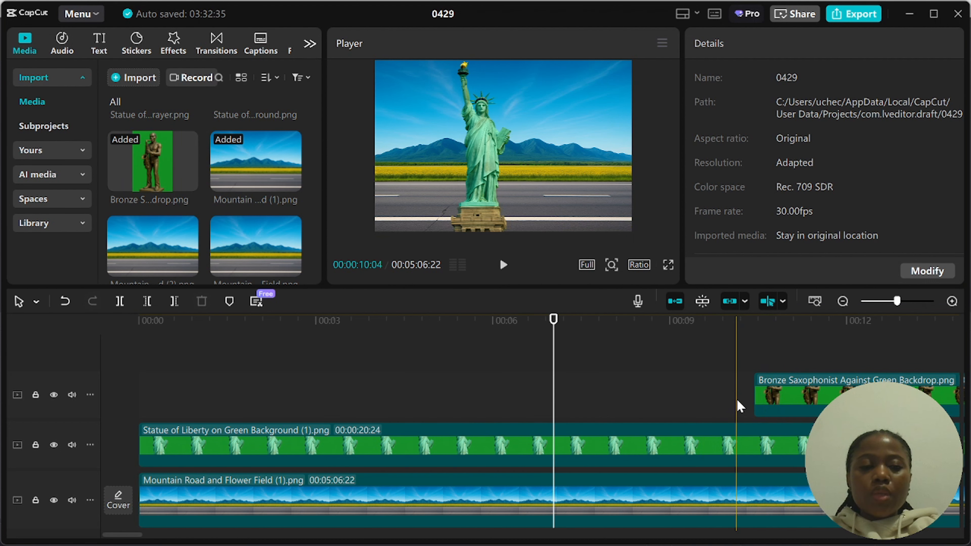
left_click_drag(554, 387, 99, 427)
left_click(504, 265)
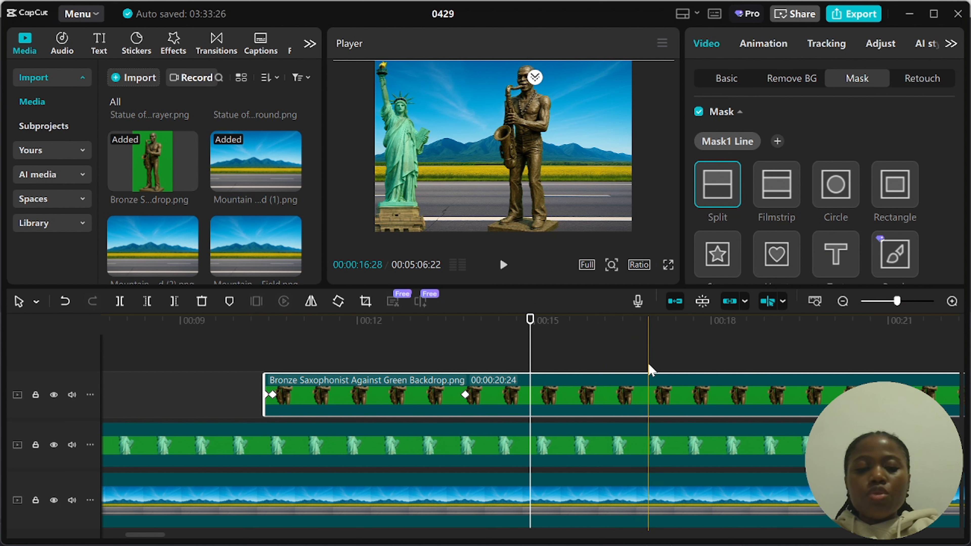
- Paste a copy of the saxophonist clip on the track above and shift it to start about 20 seconds in
key("ctrl+v")
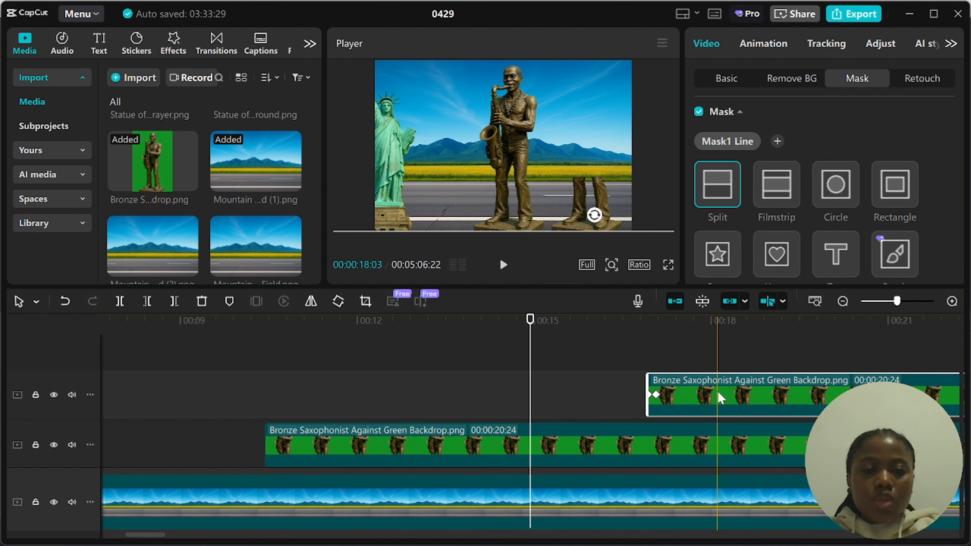
left_click_drag(721, 398, 122, 407)
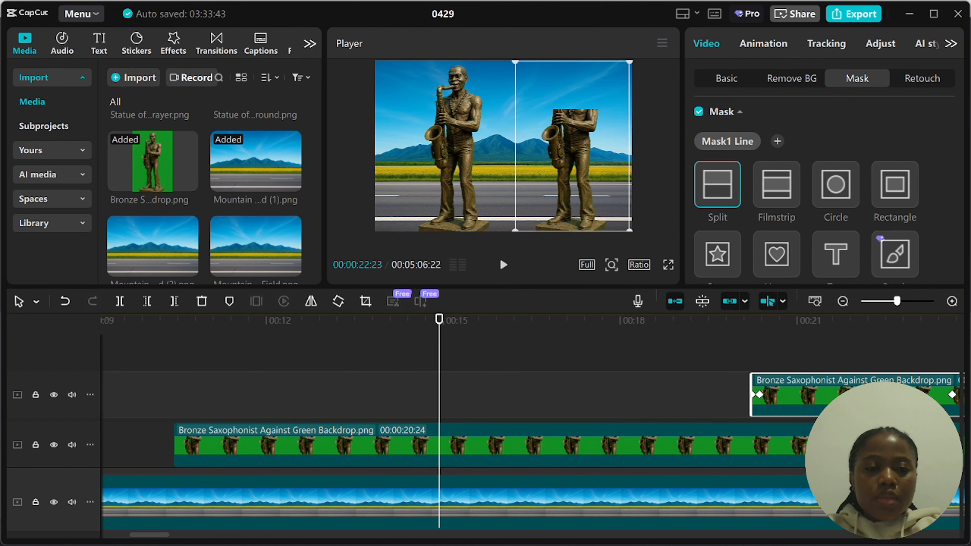
left_click_drag(902, 399, 884, 398)
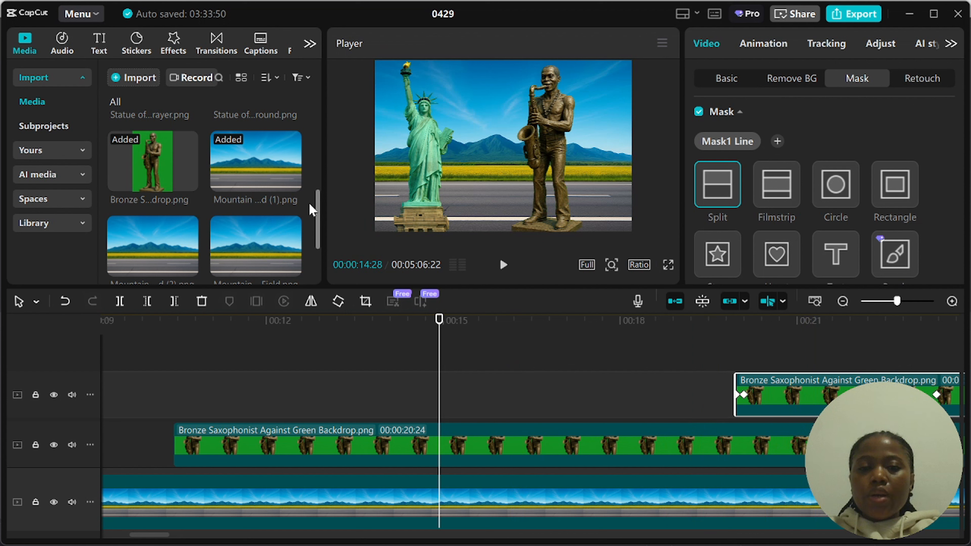
- Replace the second saxophonist clip with Buddha Statue on Lotus Pedestal.png, keeping the original video effect
left_click_drag(318, 210, 314, 119)
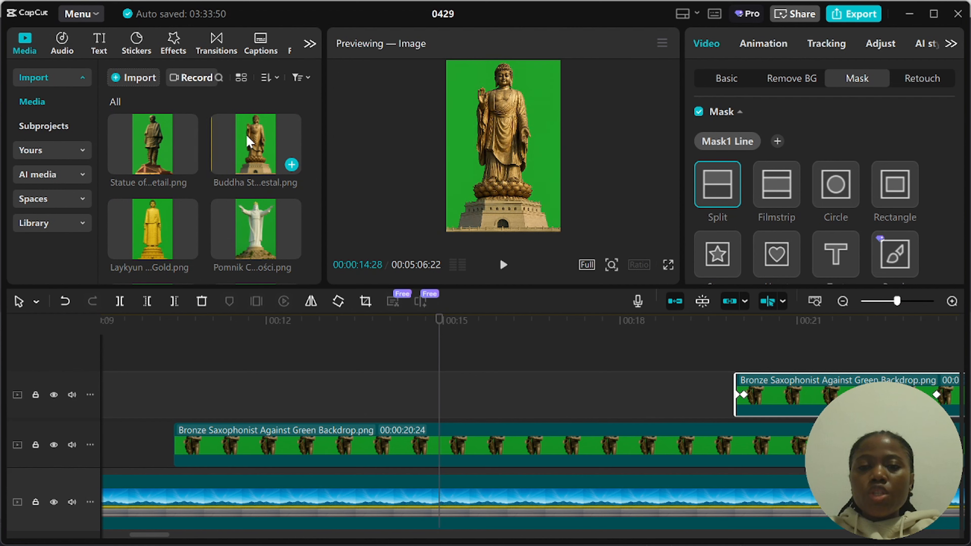
left_click_drag(252, 141, 743, 392)
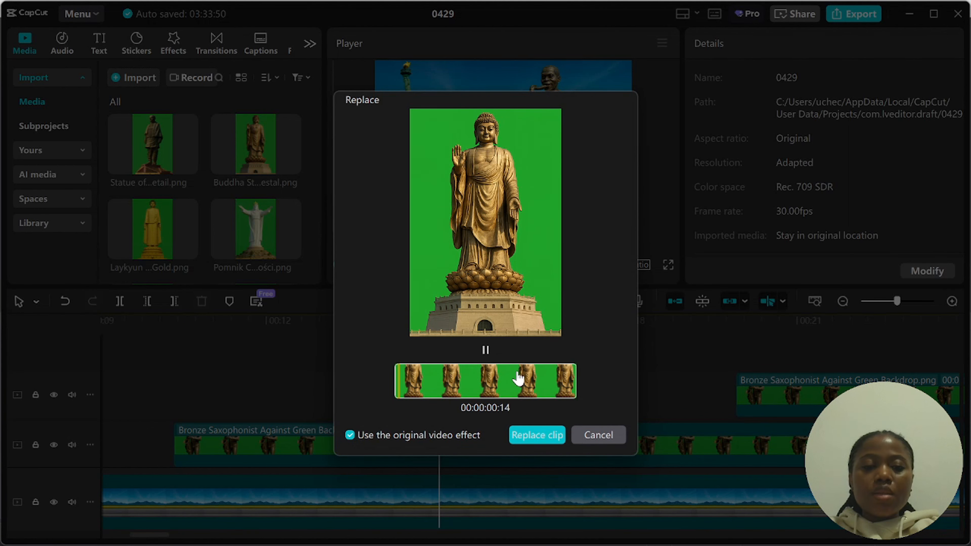
left_click(537, 436)
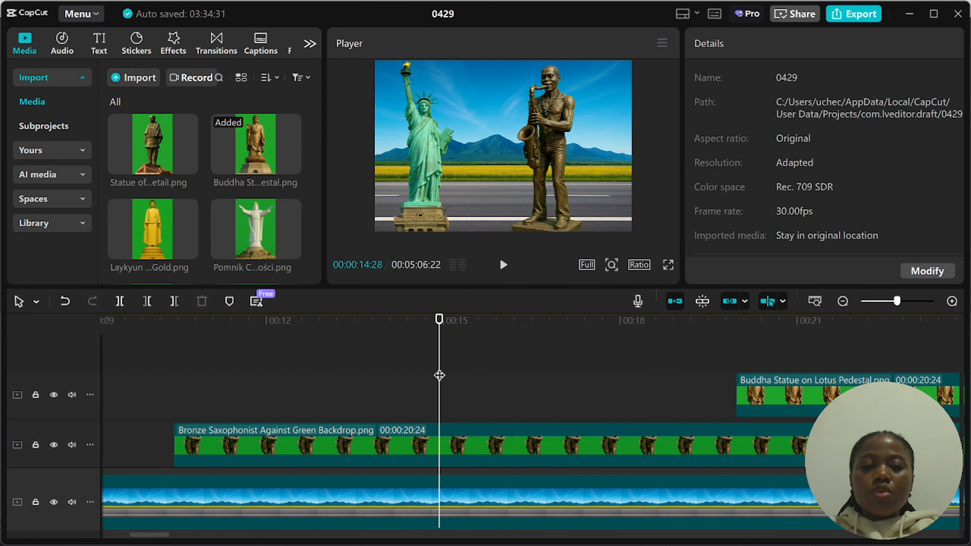
- Play the statue sequence from the timeline start to check how the statues appear and move one after another
left_click_drag(439, 375, 54, 336)
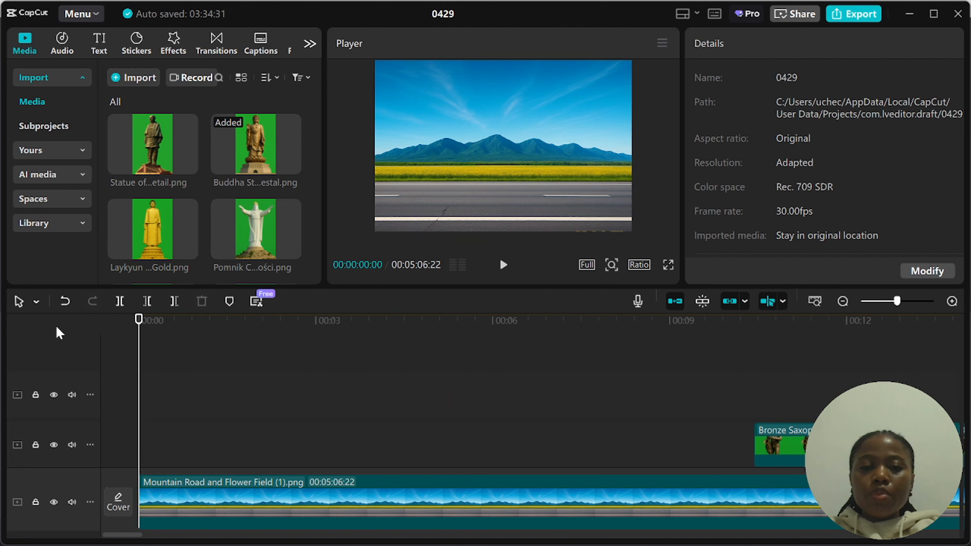
left_click(504, 265)
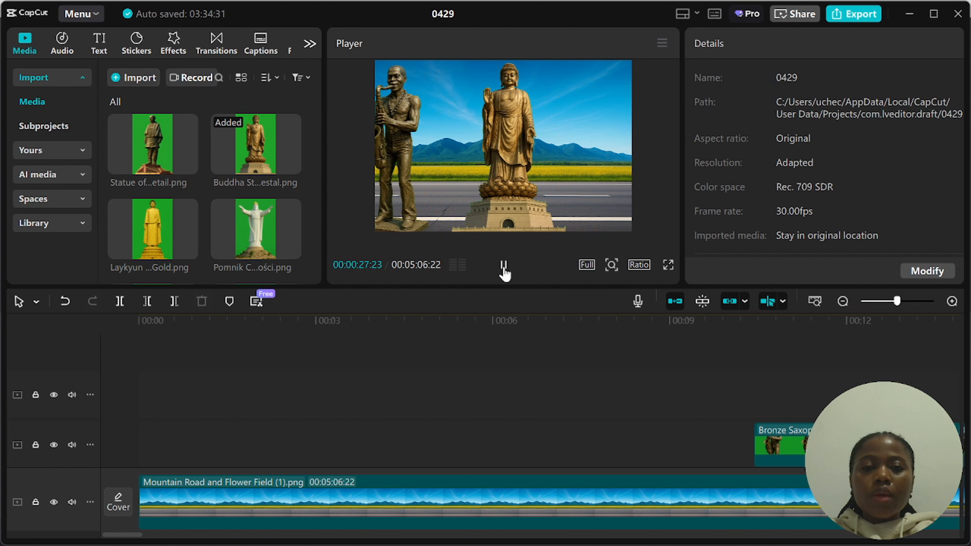
left_click(503, 265)
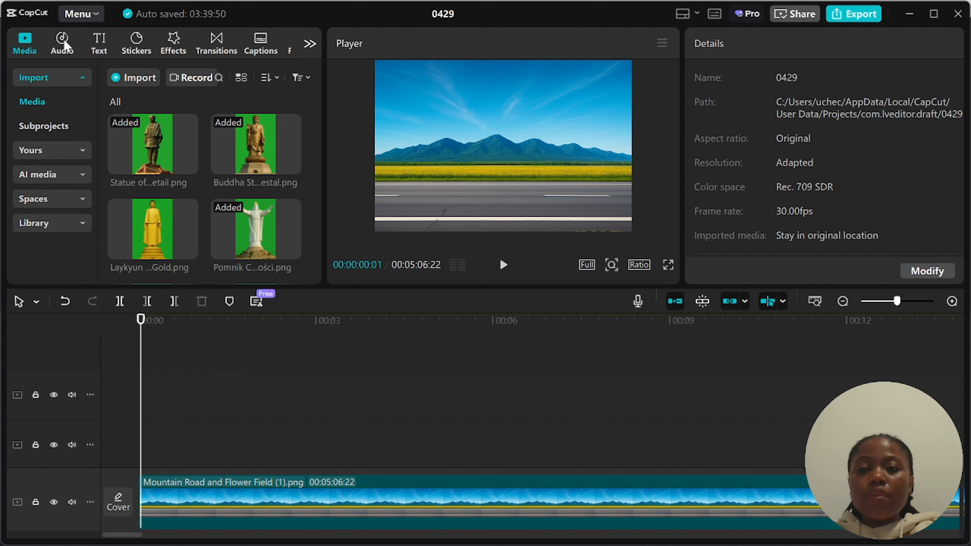
- Search the music library for "heroic cinematic" and add the Action Heroic Epic Cinematic track at the timeline start
left_click(63, 46)
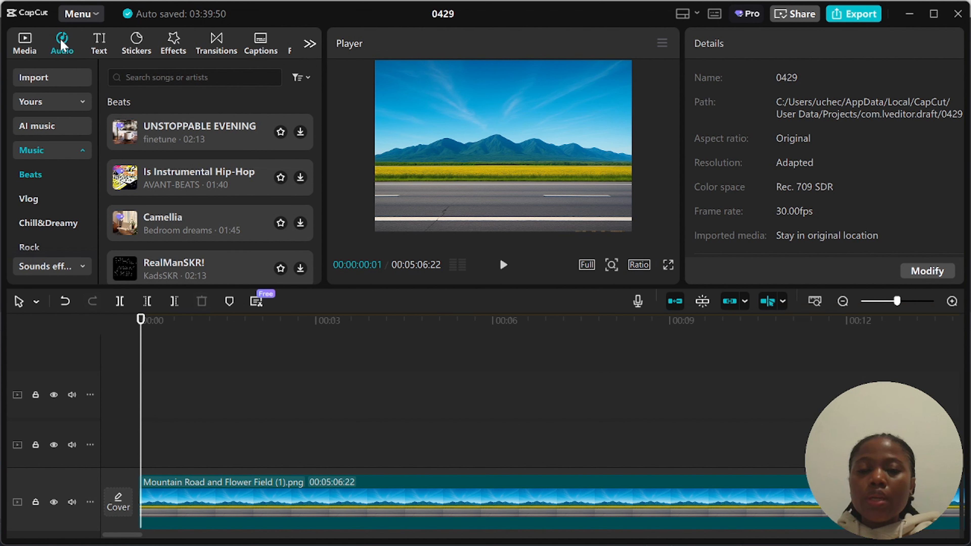
left_click(194, 78)
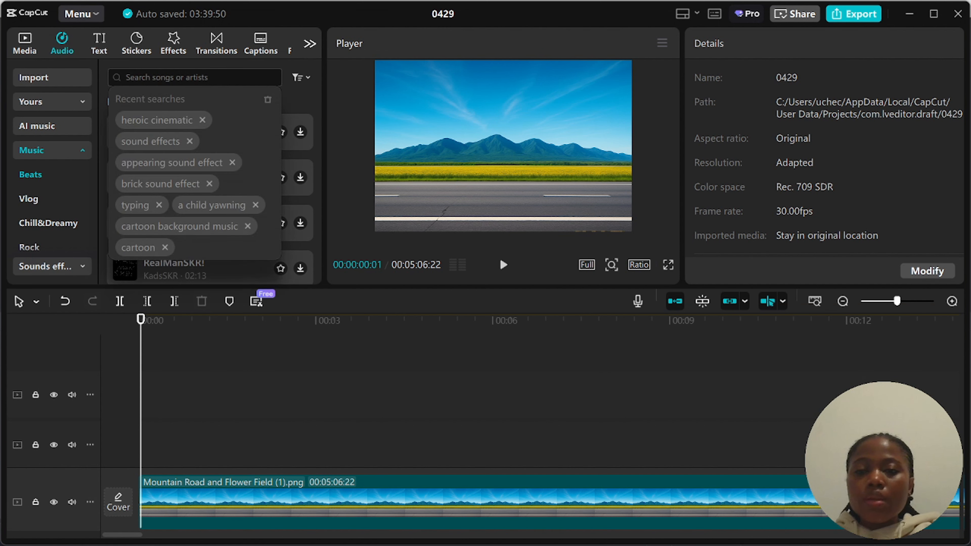
left_click(158, 122)
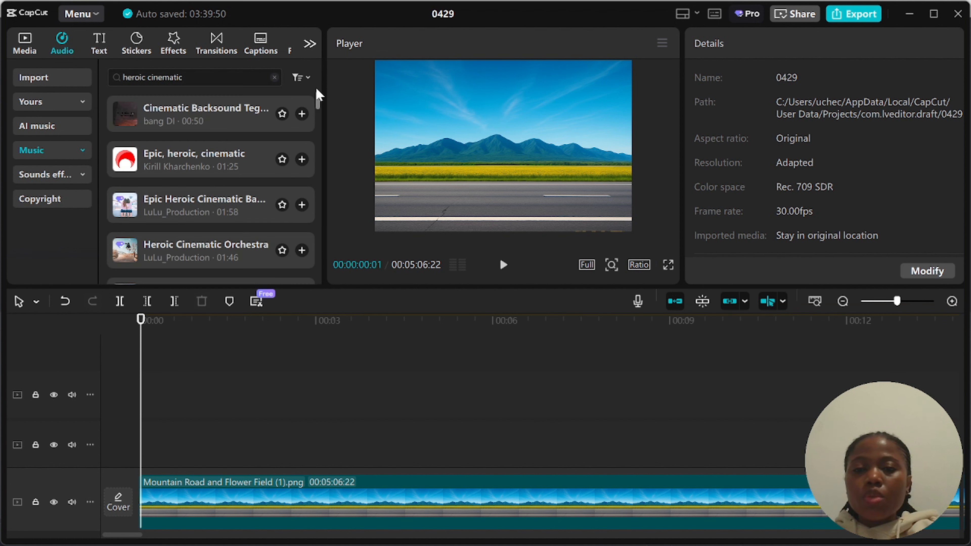
left_click_drag(320, 105, 322, 128)
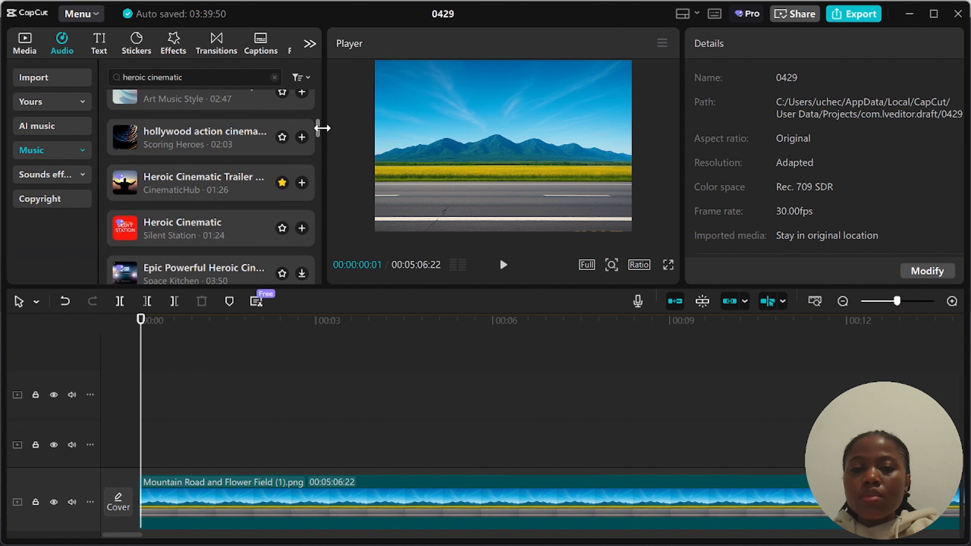
left_click(124, 185)
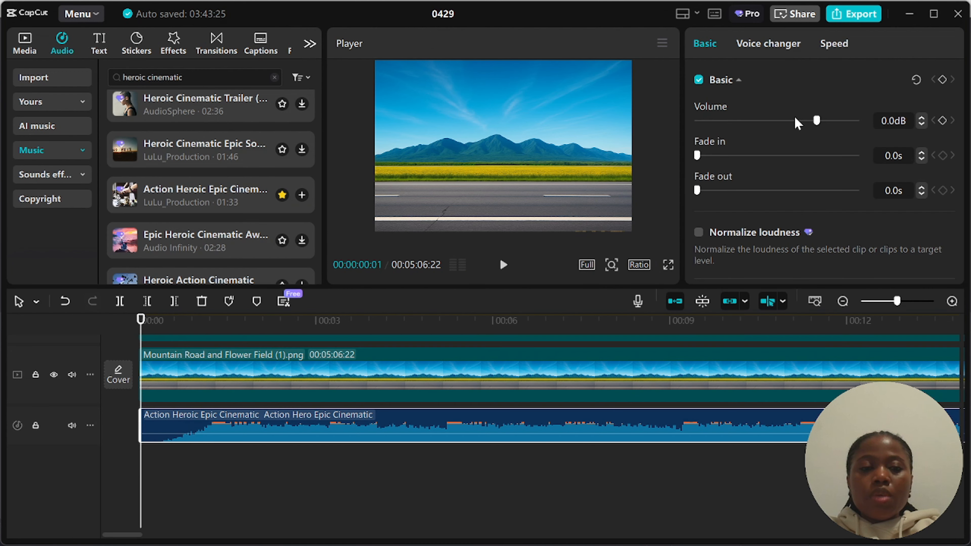
- Lower the background music's volume to -13.7 dB and run the copyright check on the project's sounds
left_click(798, 121)
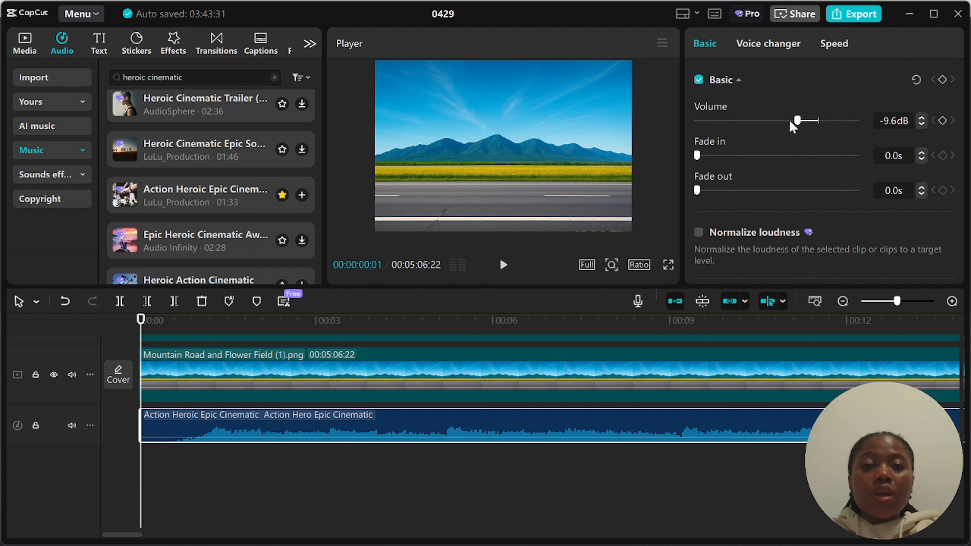
left_click_drag(791, 123, 789, 121)
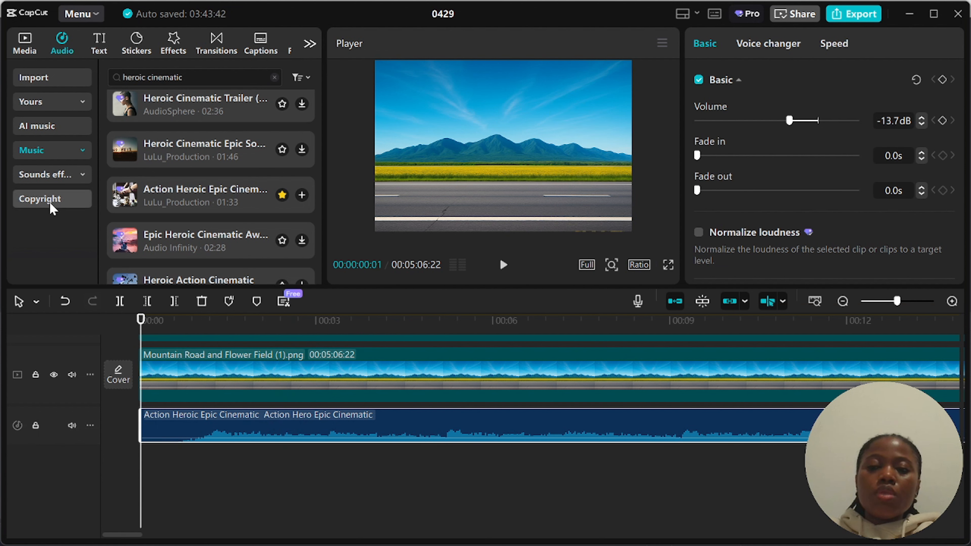
left_click(55, 204)
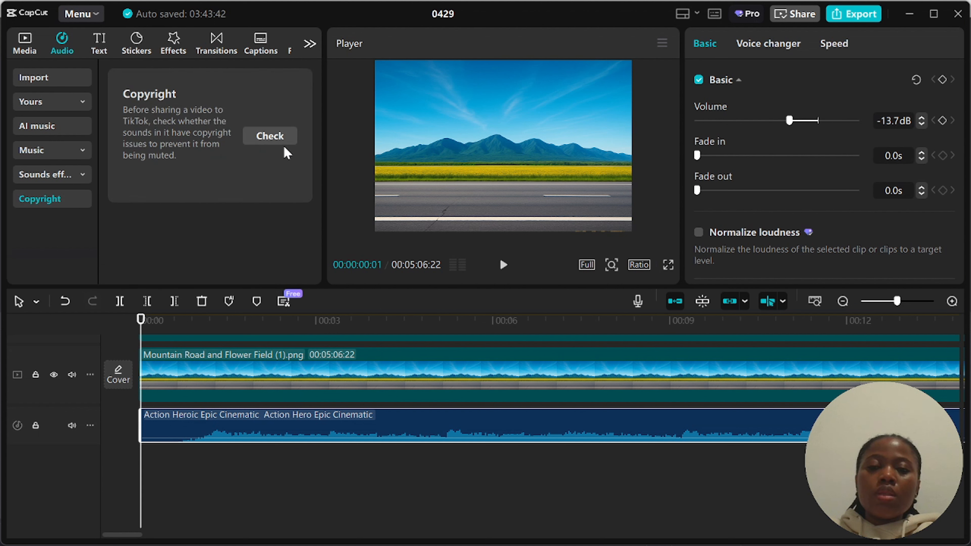
left_click(264, 138)
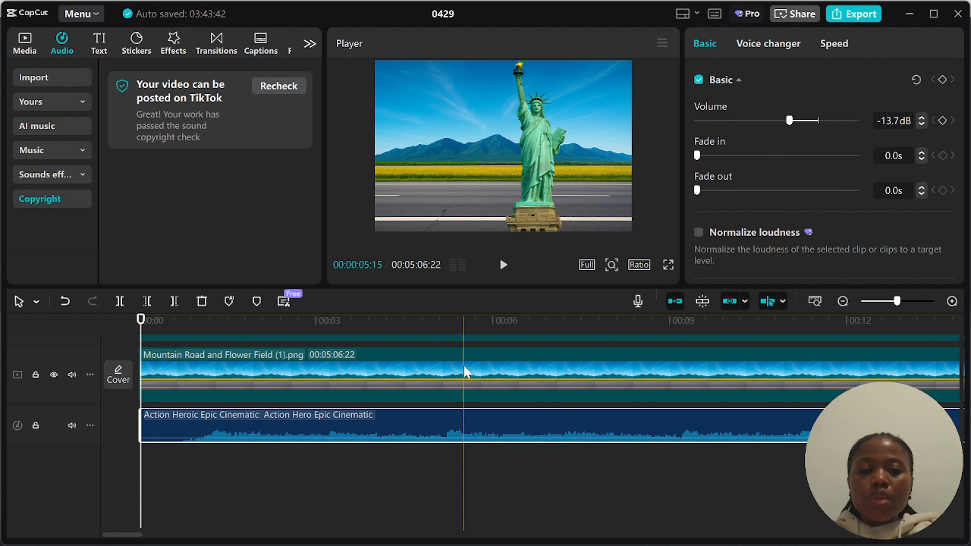
- Switch to ChatGPT to copy the statue descriptions, and paste the narration script into a blank WPS Writer document
key("alt+Tab")
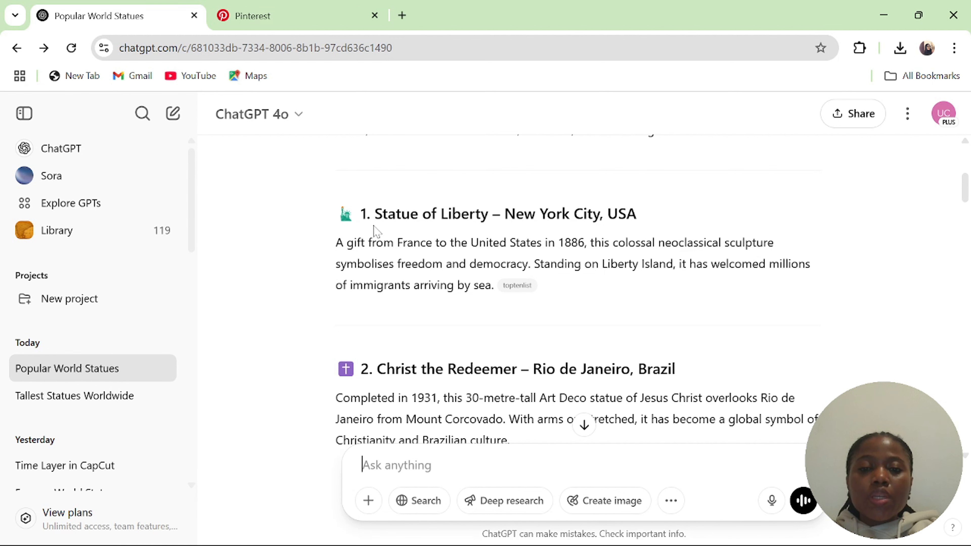
left_click_drag(375, 230, 634, 143)
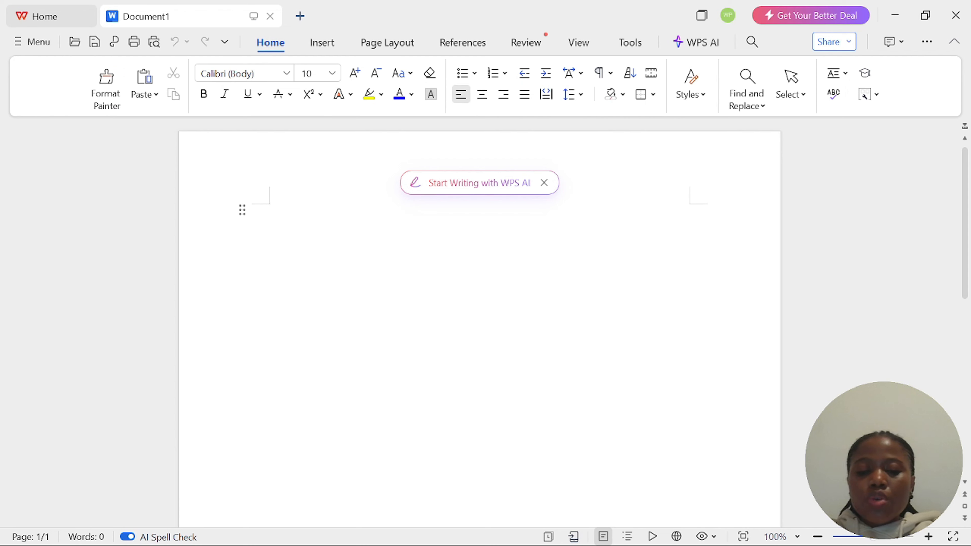
key("ctrl+v")
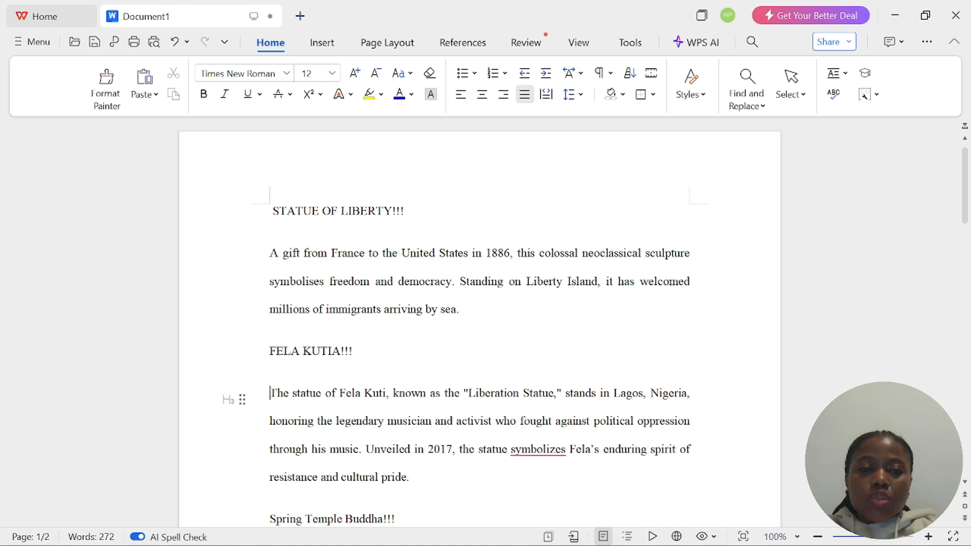
- Review the statue script, copy all of it, and place it in the Text to Speech editor in ElevenLabs
left_click_drag(967, 208, 969, 235)
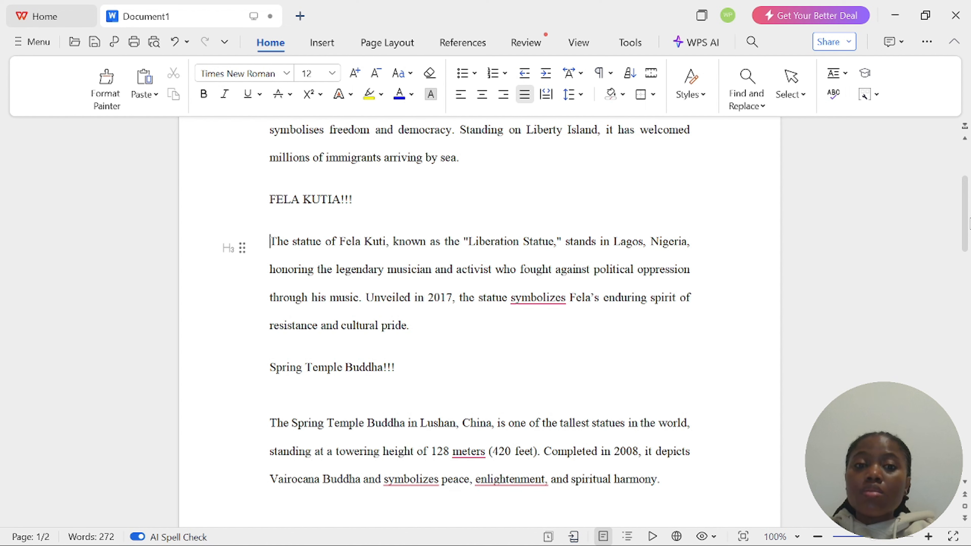
left_click_drag(965, 184, 965, 155)
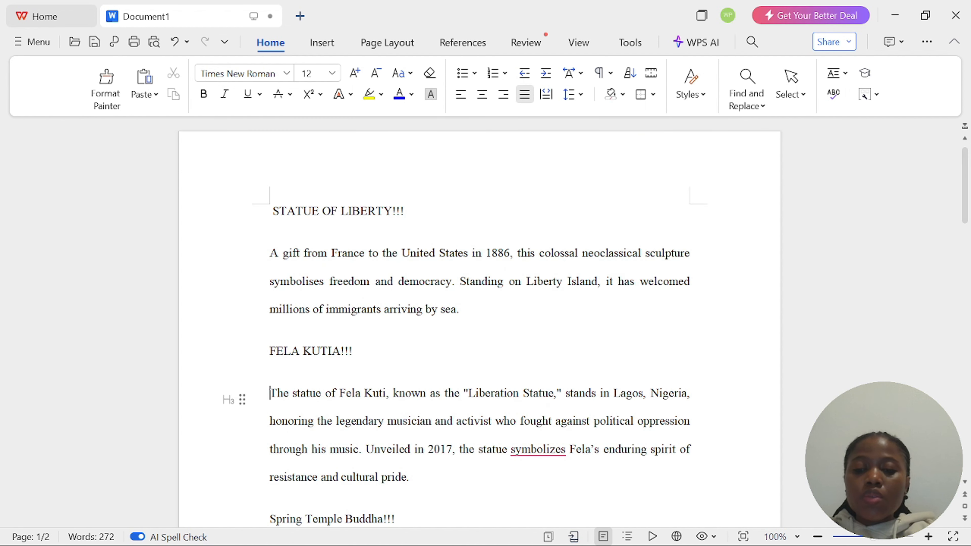
key("ctrl+a")
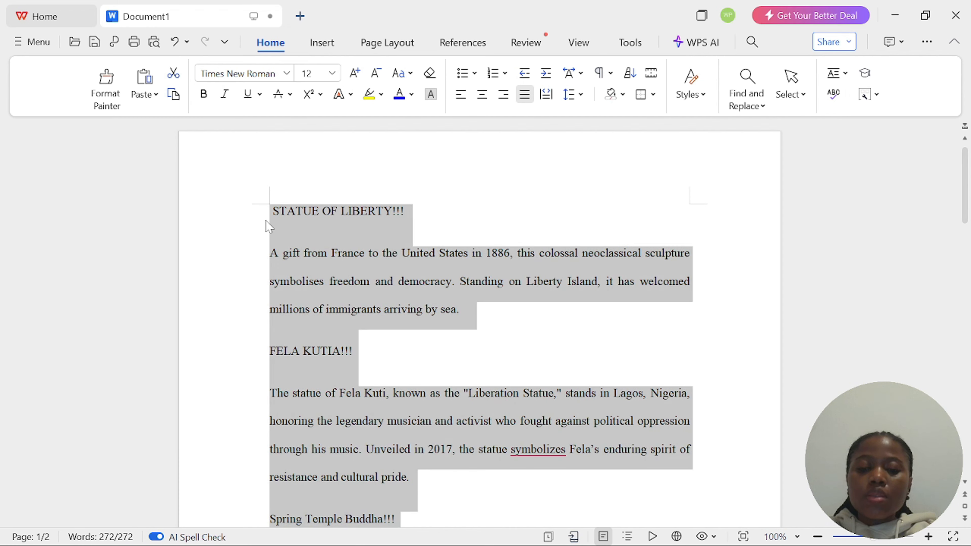
key("alt+Tab")
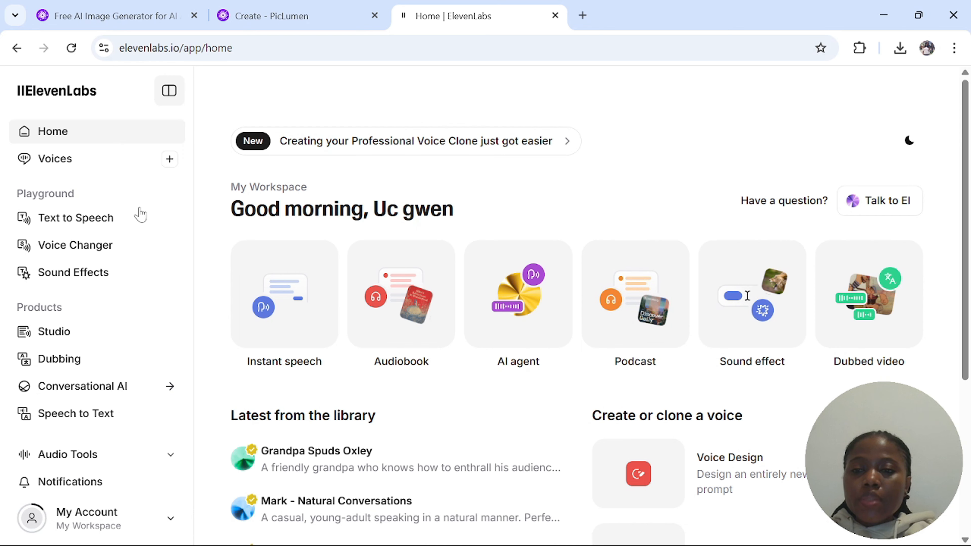
left_click(93, 225)
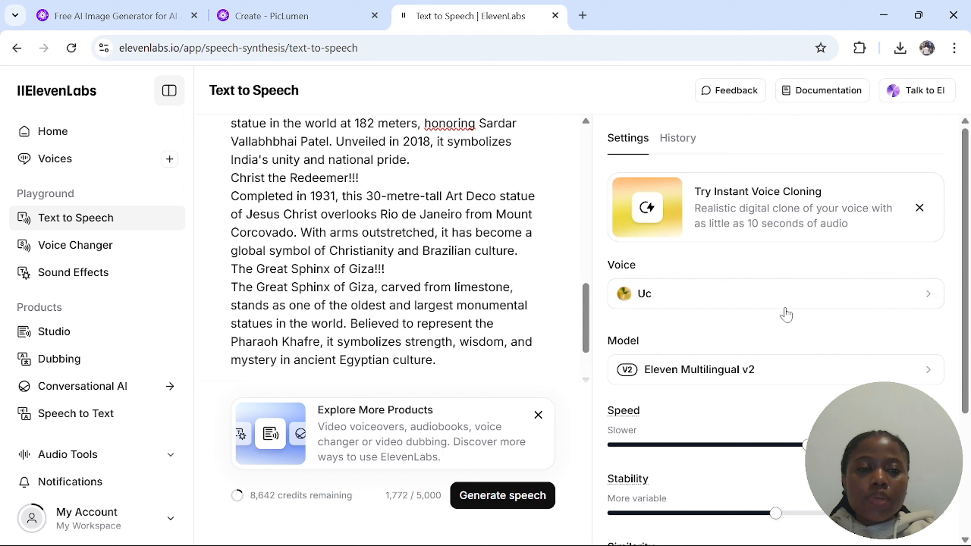
- Generate the statue script's speech with the most recently used custom Voice Design voice and play the resulting narration
left_click(790, 306)
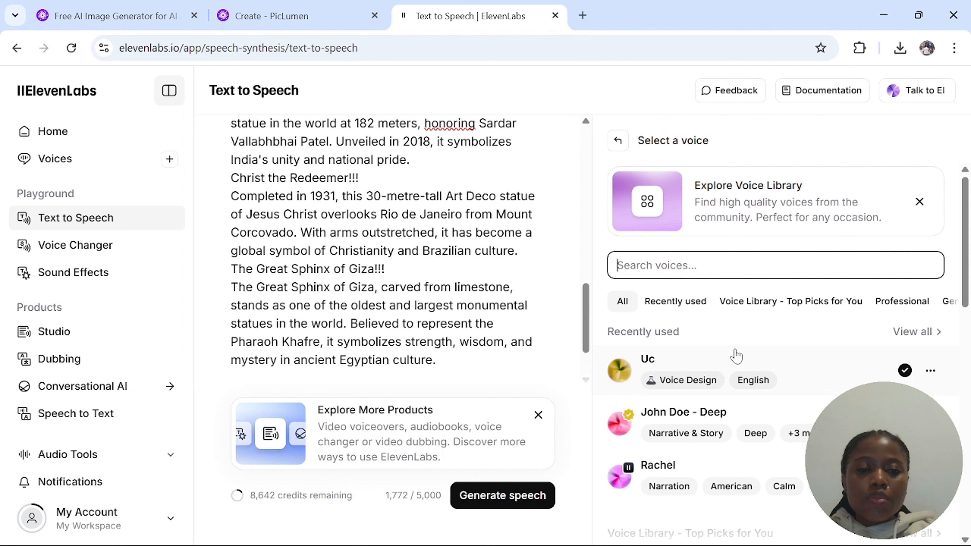
left_click(705, 364)
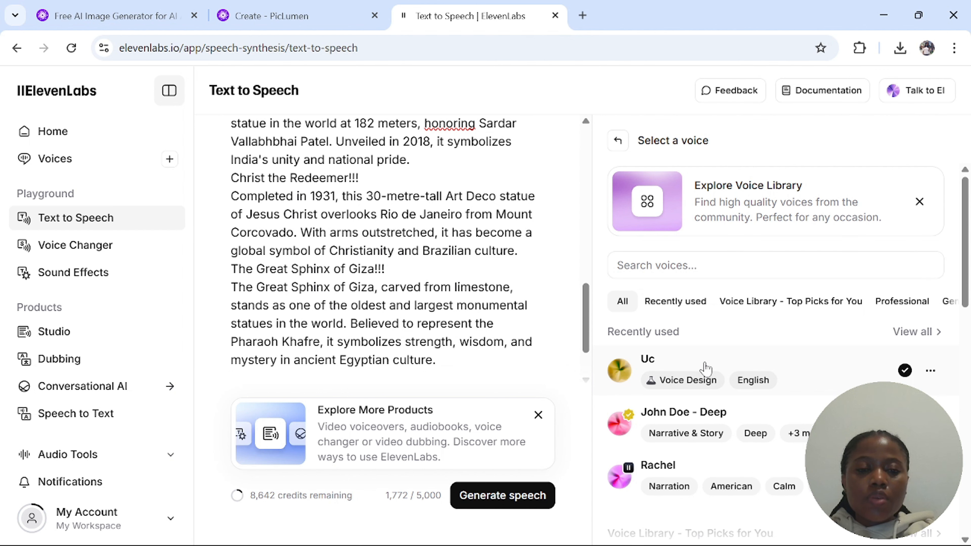
left_click(837, 381)
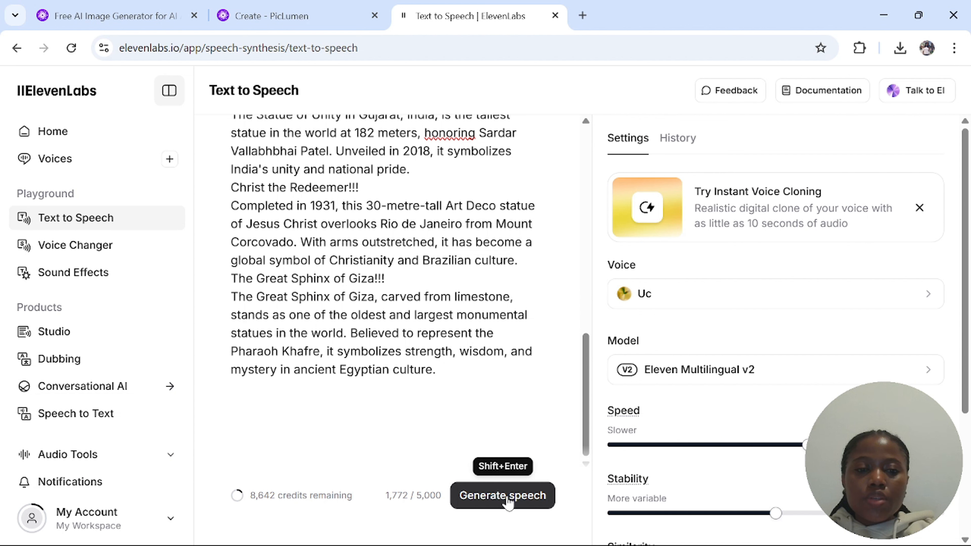
left_click(509, 497)
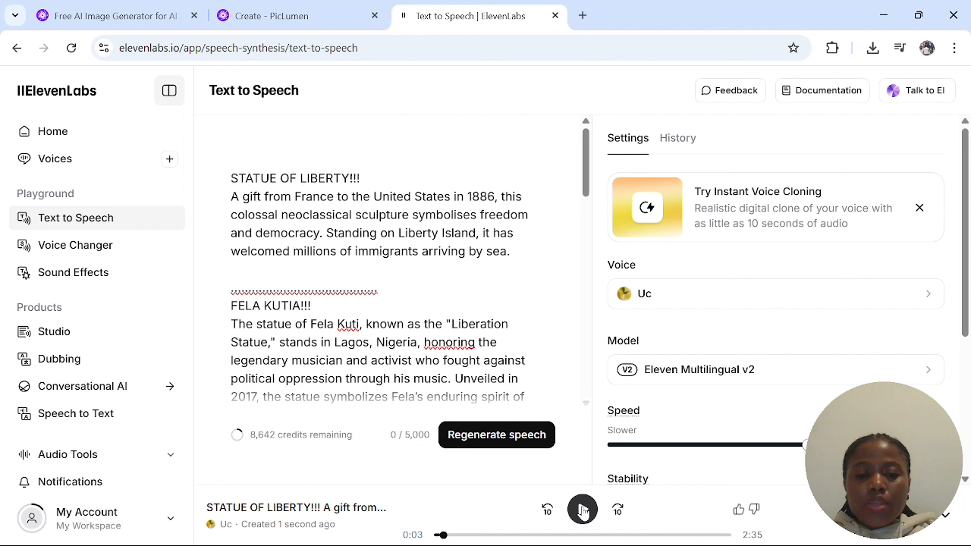
left_click(582, 511)
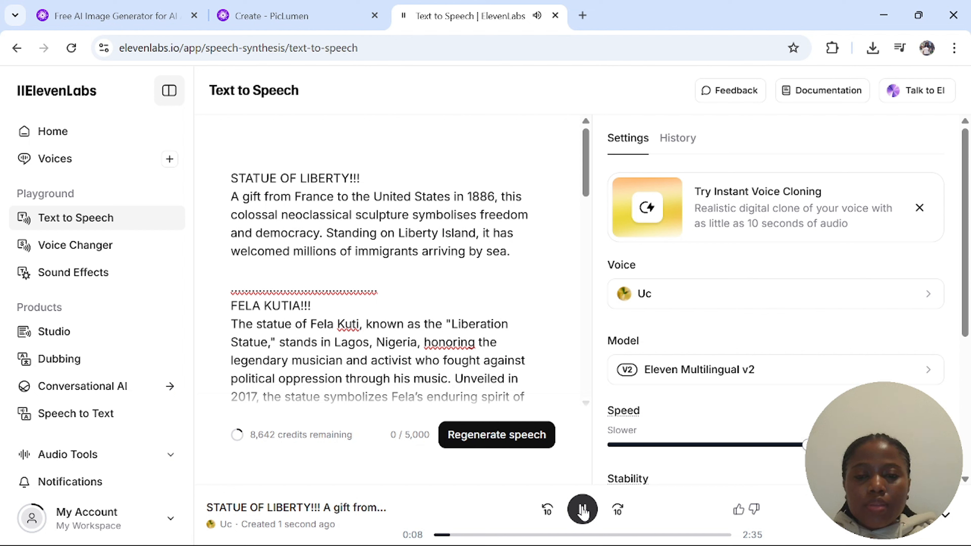
- Download the generated narration from ElevenLabs and return to the start of the project timeline in CapCut
left_click(583, 510)
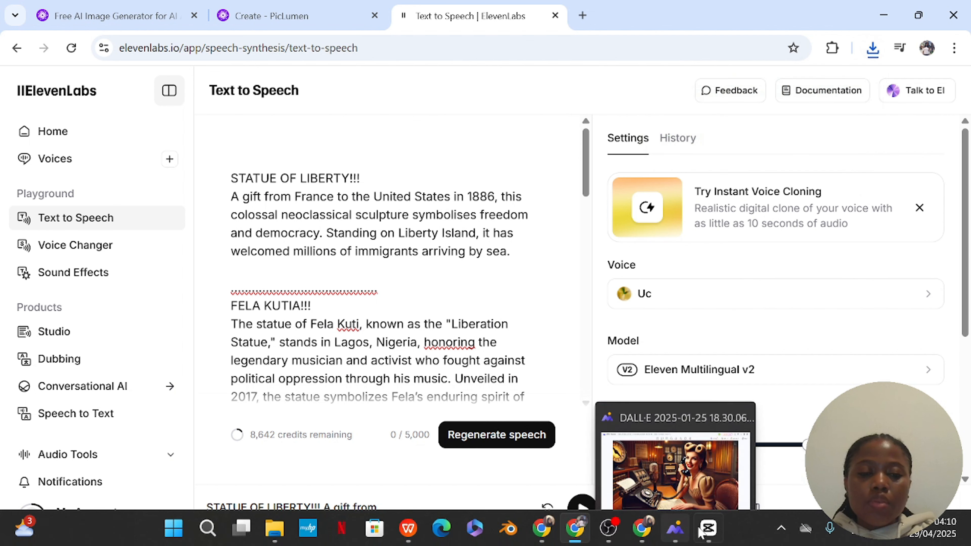
left_click(708, 529)
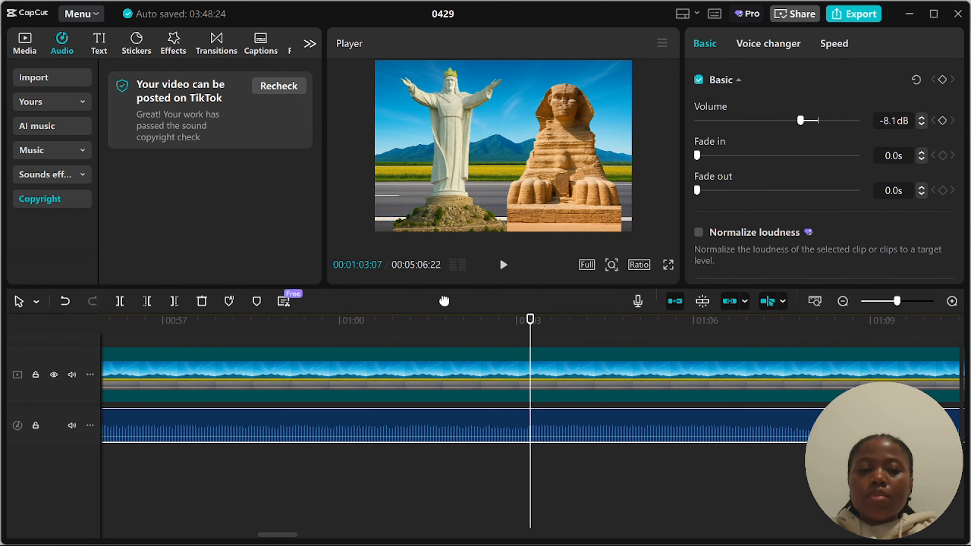
key("Home")
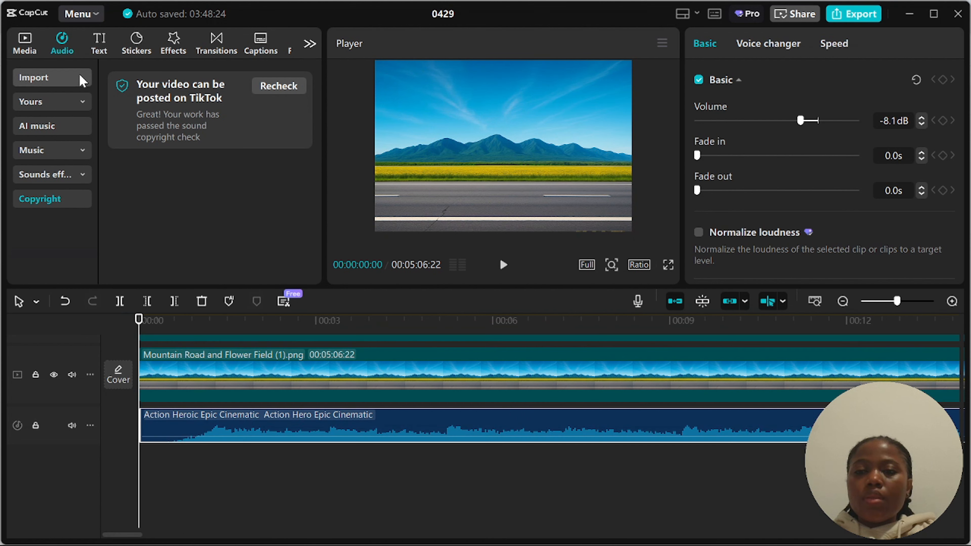
- Import the ElevenLabs narration MP3 from the Downloads folder and add it to the start of the timeline below the background music
left_click(43, 79)
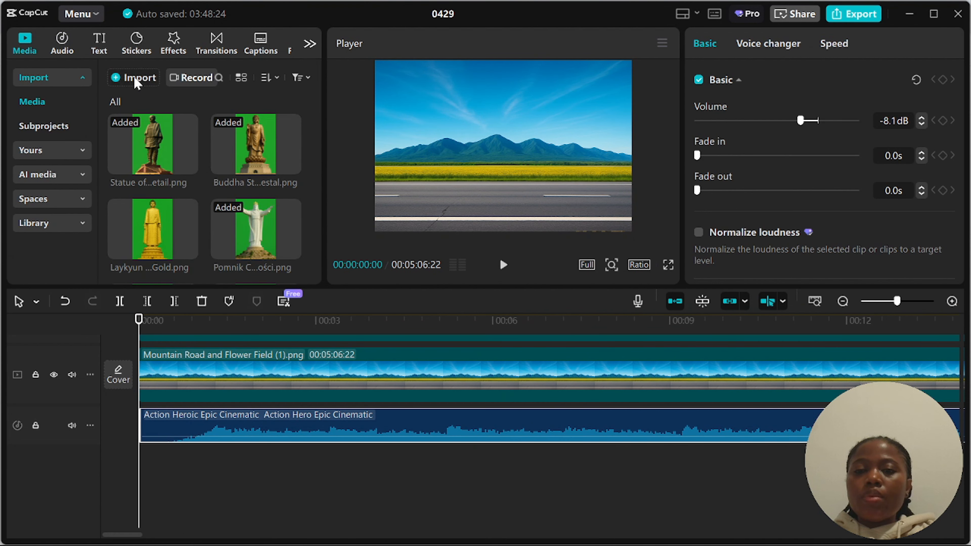
left_click(135, 79)
left_click(174, 141)
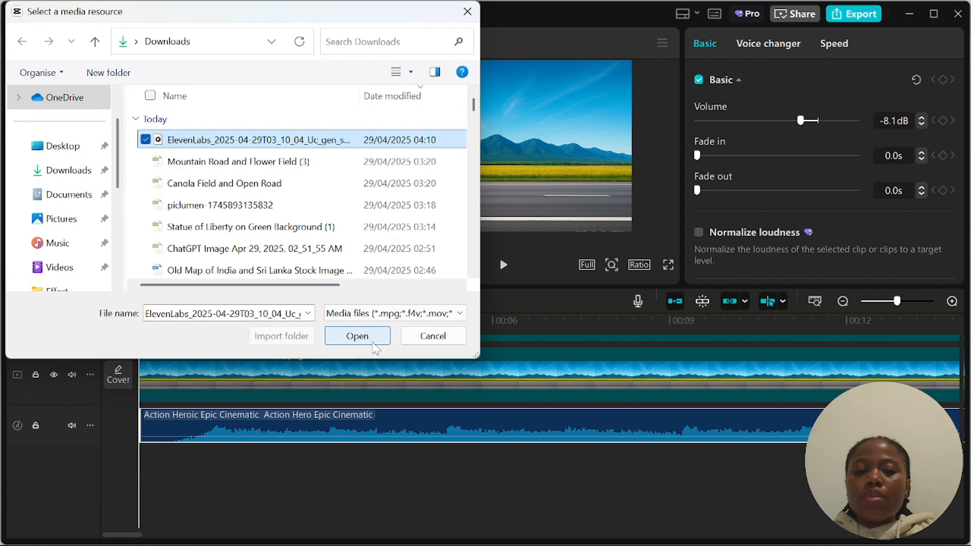
left_click(358, 336)
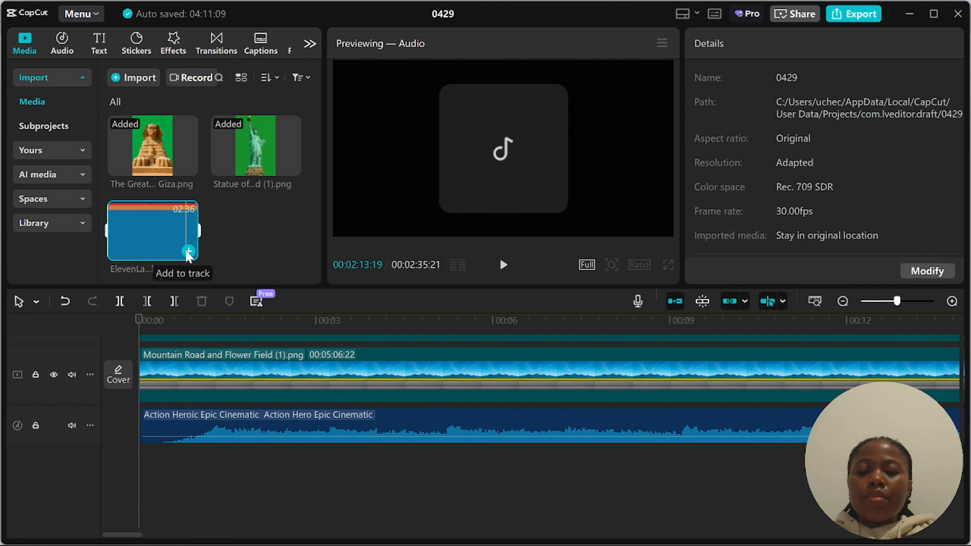
left_click(188, 252)
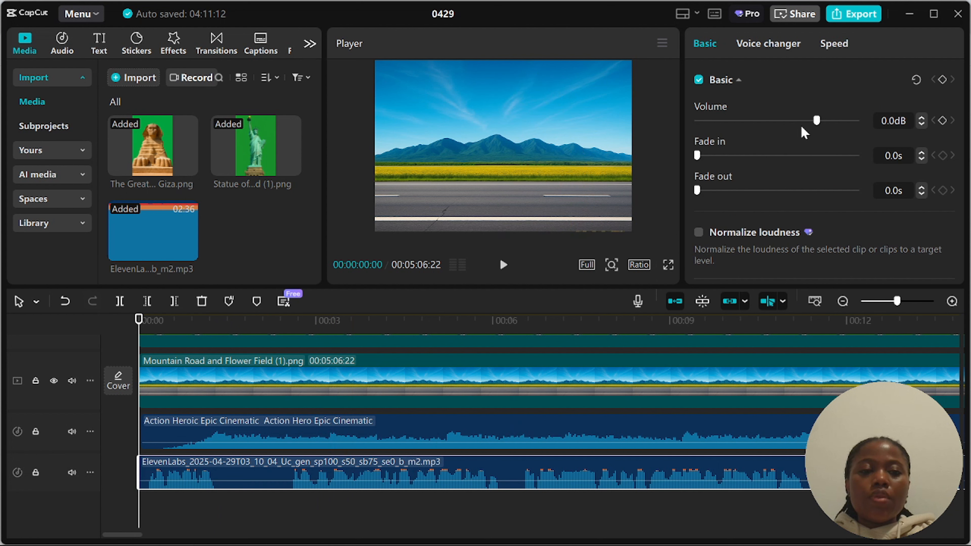
- Lower the narration clip's volume slightly and preview about the first 20 seconds of the statue video
left_click(806, 121)
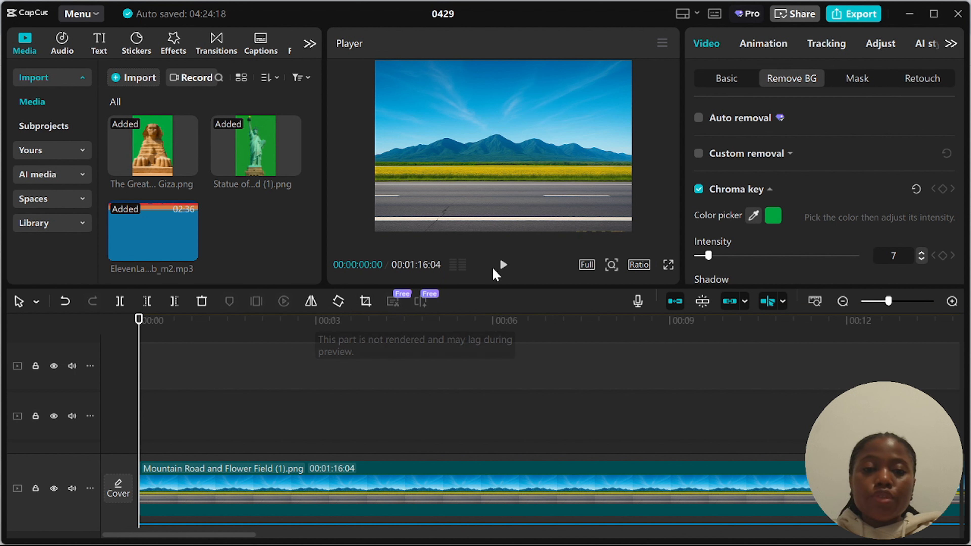
left_click(505, 266)
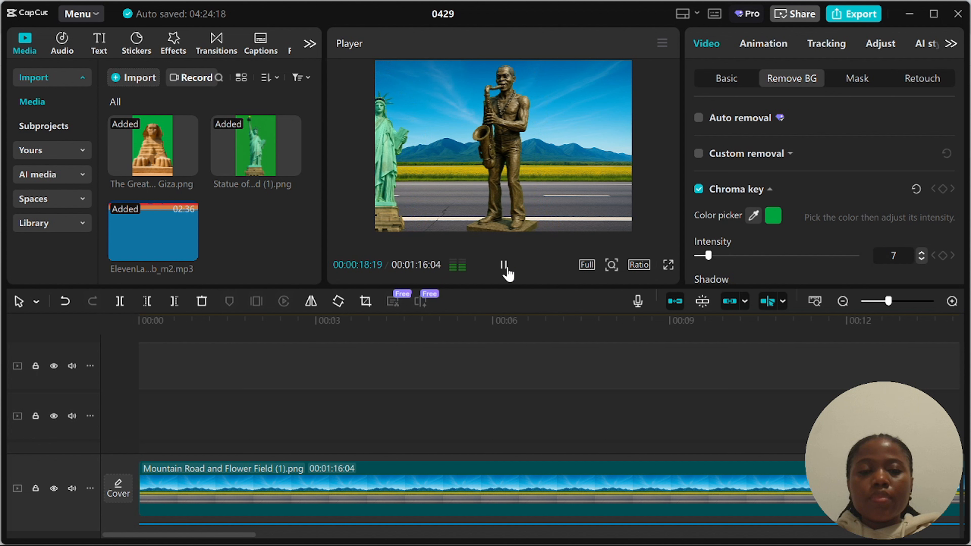
left_click(505, 265)
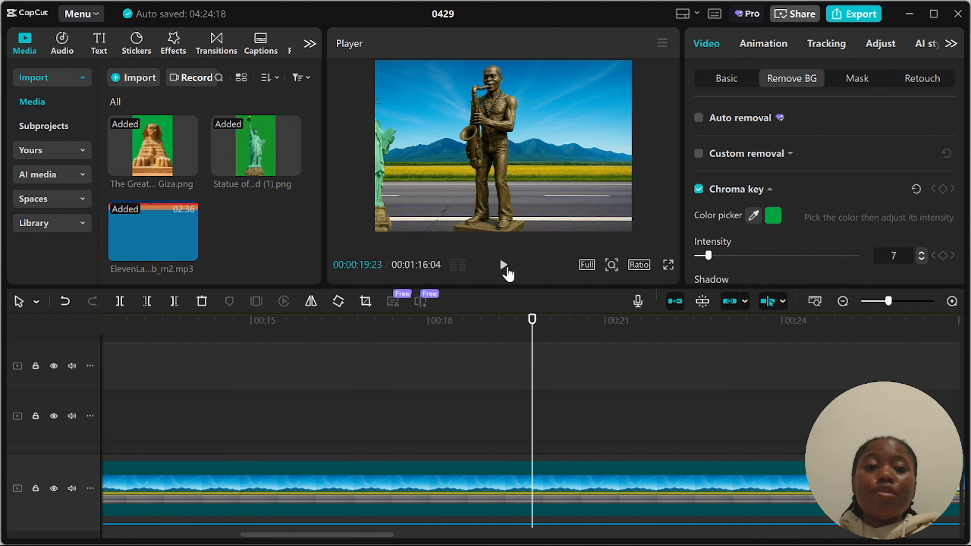